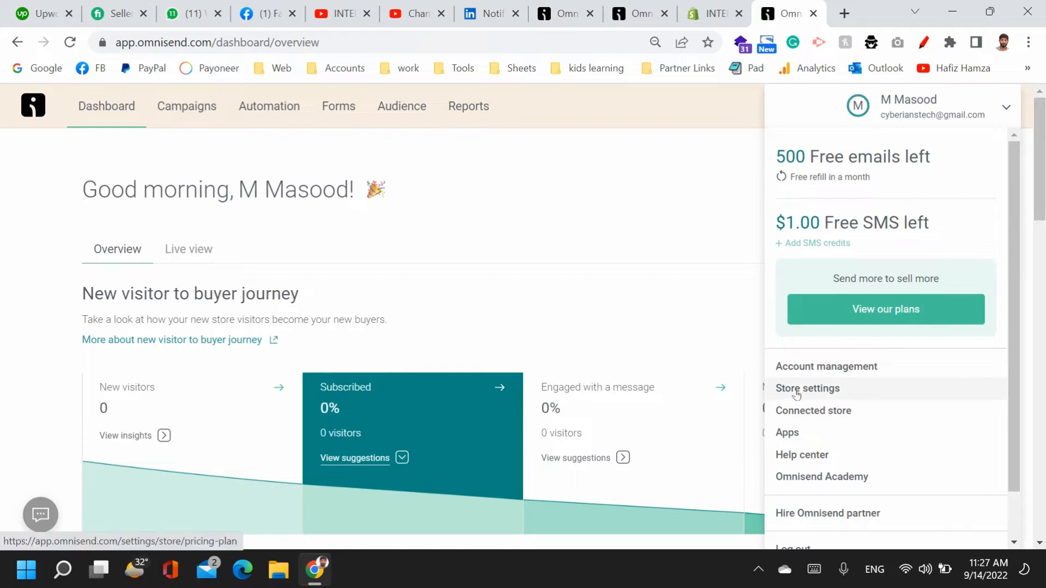
- Open the store settings and review the pricing plan, the email and SMS credit usage, and the SMS pricing
{"action": "left_click", "coordinate": [796, 390]}
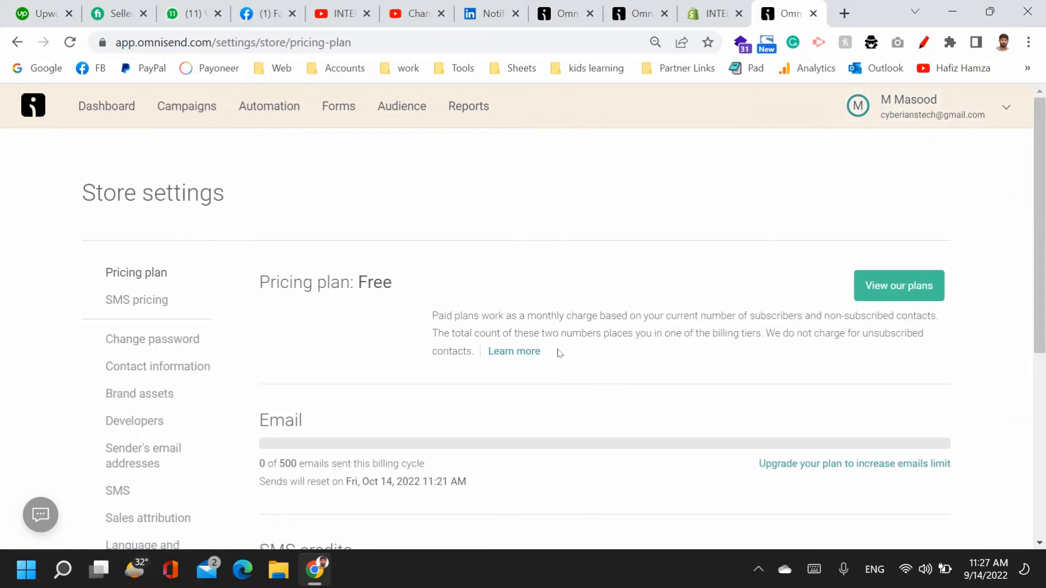
{"action": "left_click_drag", "start_coordinate": [368, 282], "coordinate": [152, 303]}
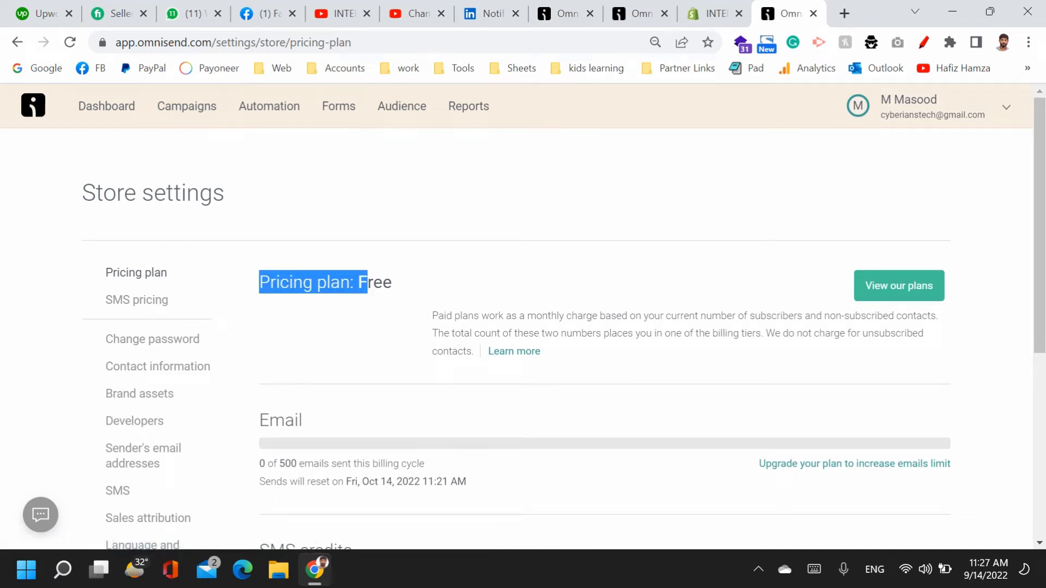
{"action": "left_click", "coordinate": [280, 286]}
{"action": "left_click", "coordinate": [257, 285]}
{"action": "left_click_drag", "start_coordinate": [258, 287], "coordinate": [386, 298]}
{"action": "scroll", "coordinate": [385, 273], "scroll_direction": "down", "scroll_amount": 5}
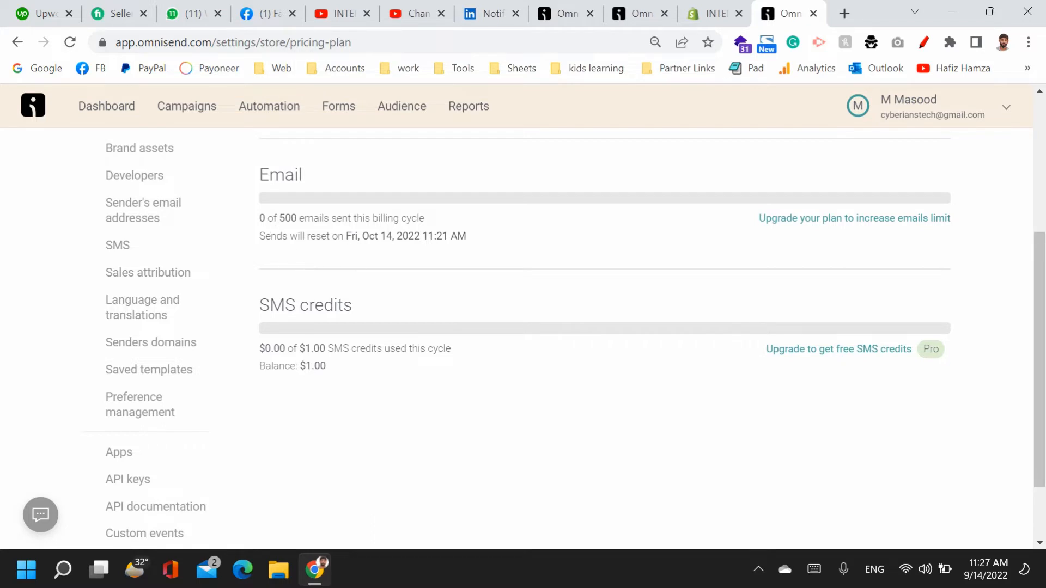
{"action": "scroll", "coordinate": [242, 334], "scroll_direction": "up", "scroll_amount": 5}
{"action": "left_click", "coordinate": [137, 228]}
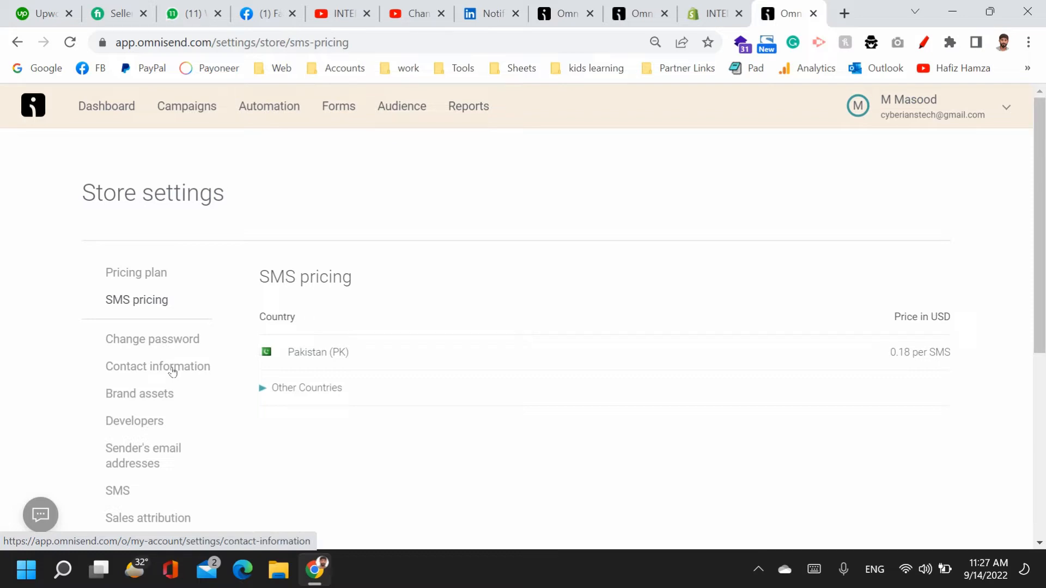
- Open the Brand assets settings and examine the import, logo, colors, fonts and social links sections
{"action": "left_click", "coordinate": [150, 398]}
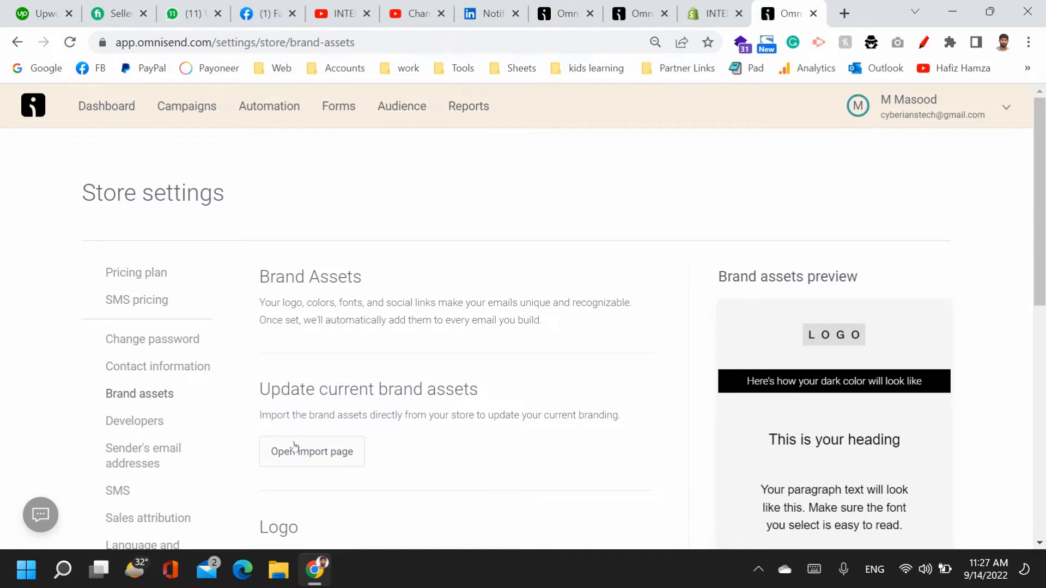
{"action": "scroll", "coordinate": [290, 468], "scroll_direction": "down", "scroll_amount": 2}
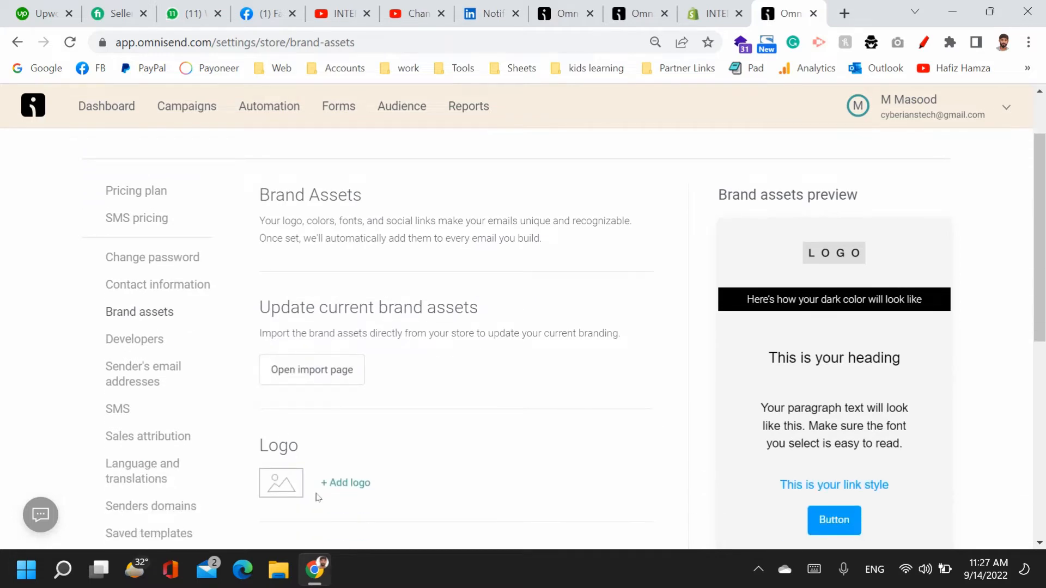
{"action": "scroll", "coordinate": [318, 497], "scroll_direction": "down", "scroll_amount": 3}
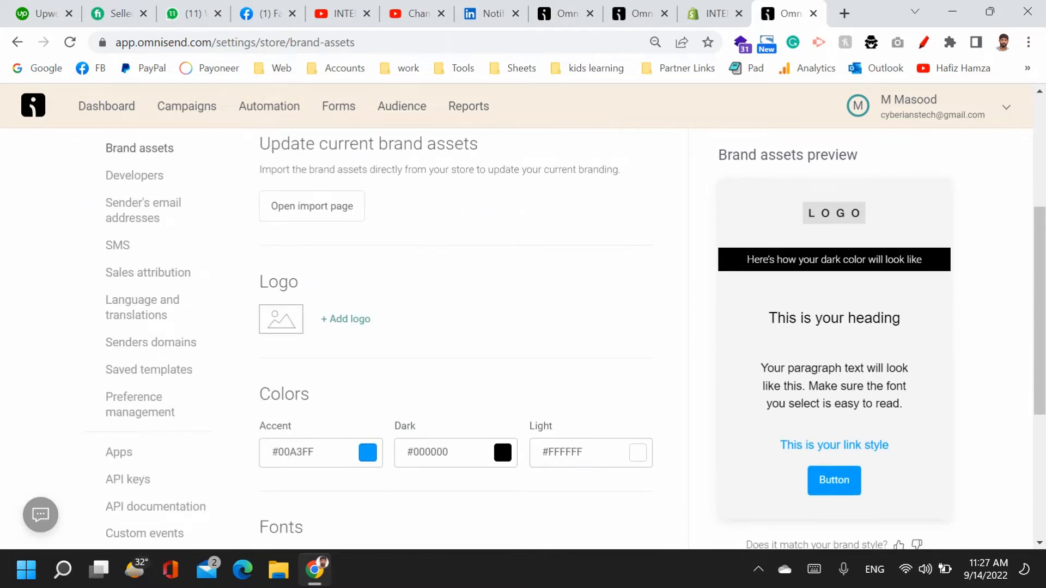
{"action": "scroll", "coordinate": [441, 452], "scroll_direction": "down", "scroll_amount": 3}
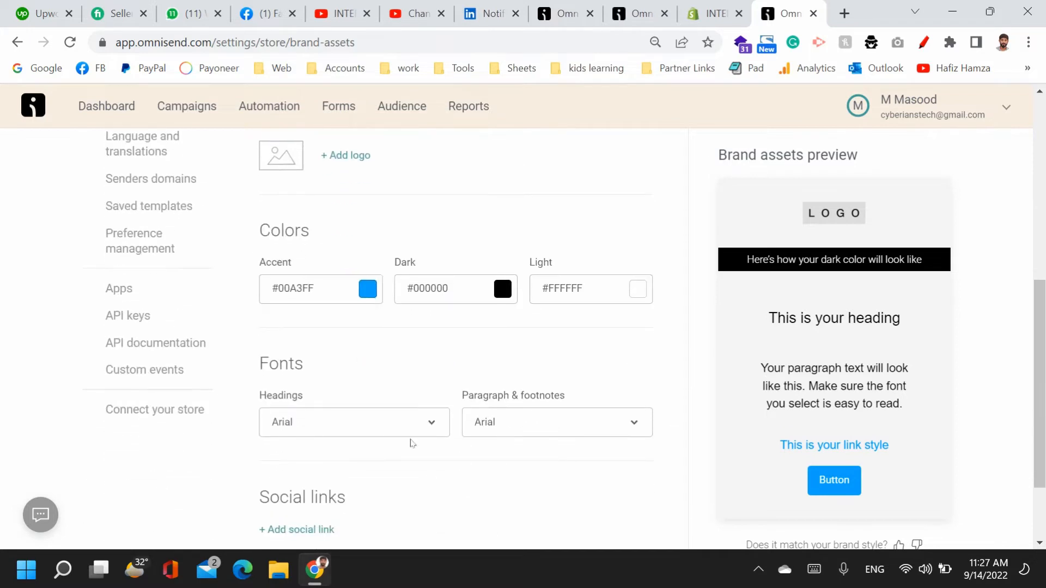
{"action": "scroll", "coordinate": [299, 378], "scroll_direction": "down", "scroll_amount": 2}
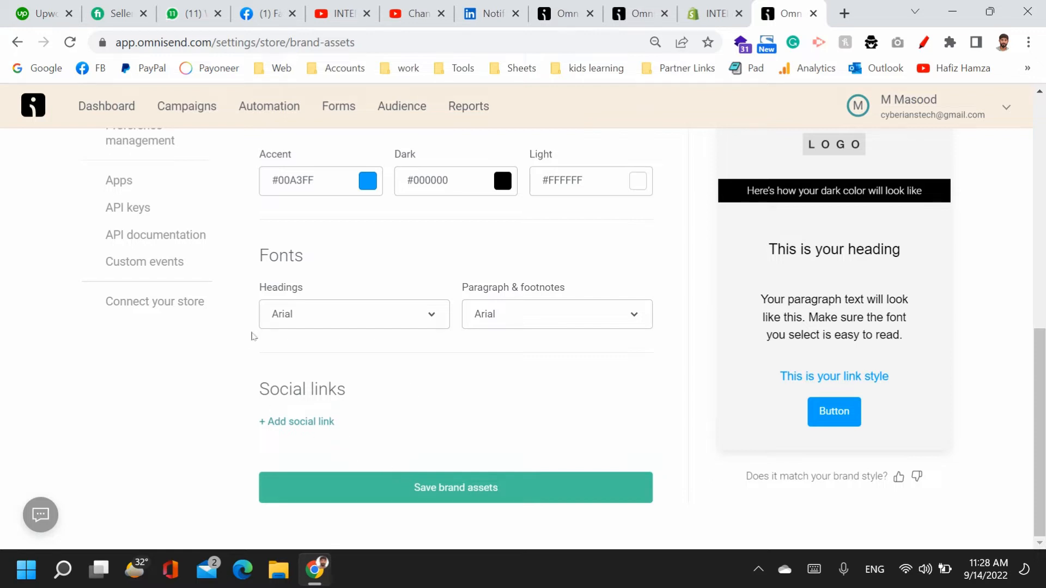
{"action": "scroll", "coordinate": [345, 454], "scroll_direction": "up", "scroll_amount": 2}
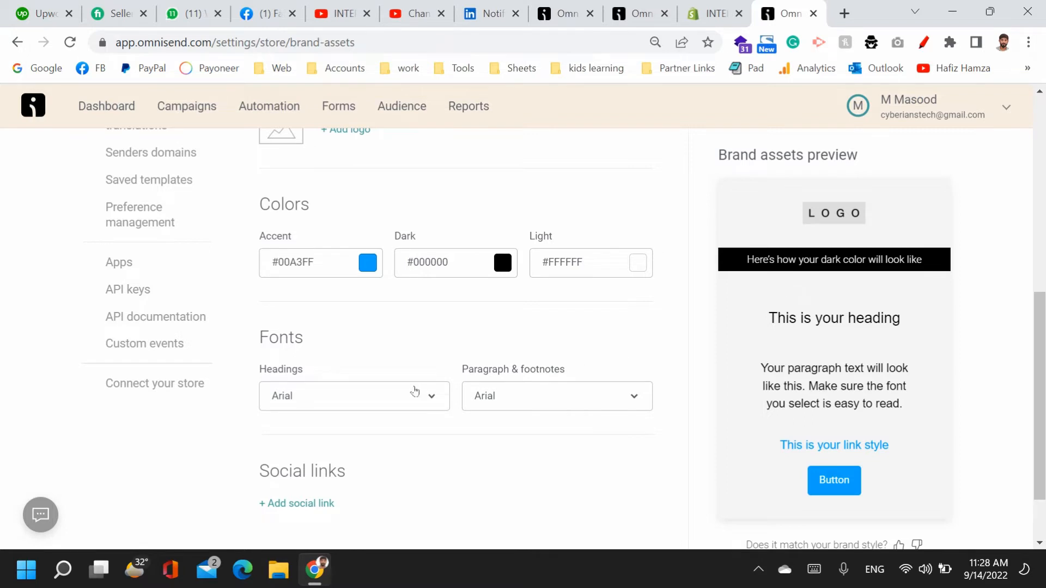
{"action": "scroll", "coordinate": [381, 391], "scroll_direction": "up", "scroll_amount": 1}
{"action": "scroll", "coordinate": [343, 389], "scroll_direction": "up", "scroll_amount": 4}
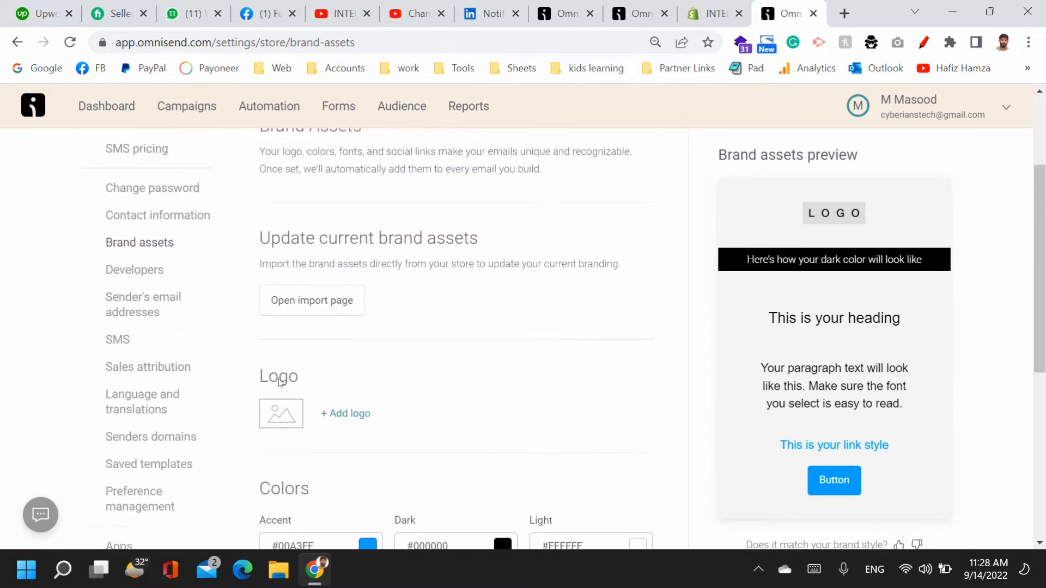
- View the Developers settings and the list of sender's email addresses
{"action": "left_click", "coordinate": [124, 315]}
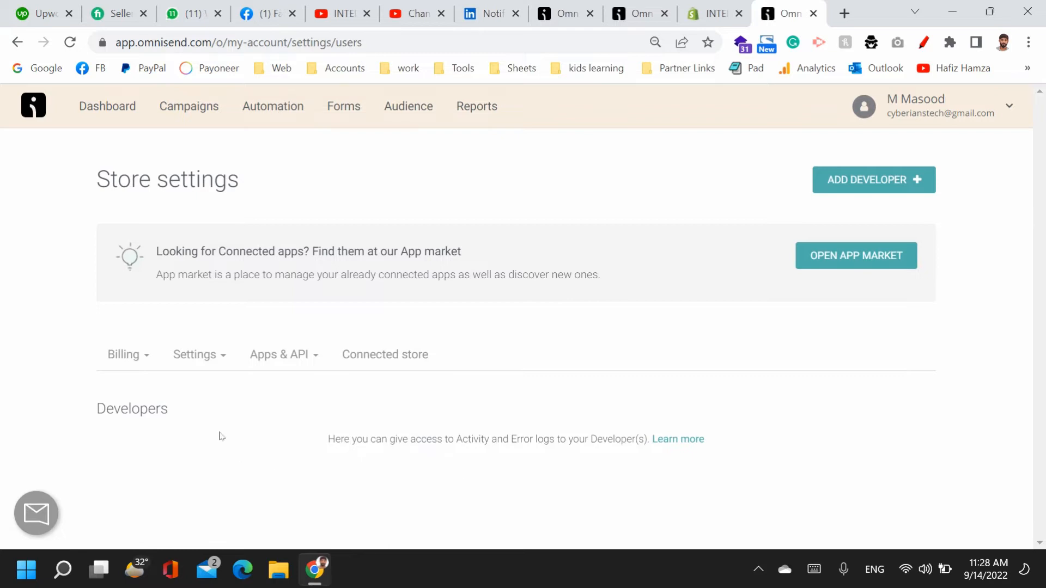
{"action": "left_click", "coordinate": [202, 355]}
{"action": "scroll", "coordinate": [210, 412], "scroll_direction": "down", "scroll_amount": 1}
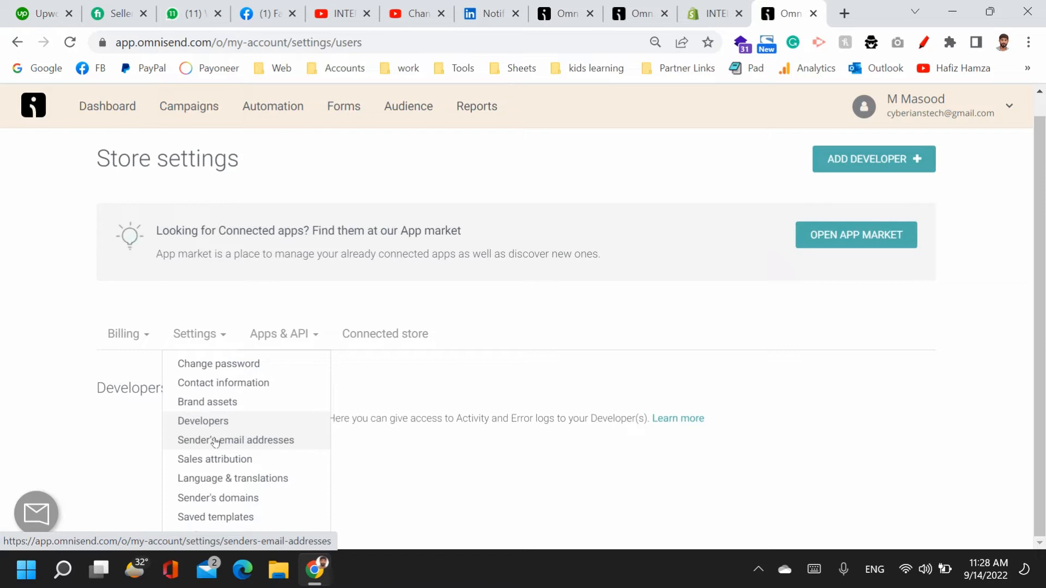
{"action": "left_click", "coordinate": [215, 440]}
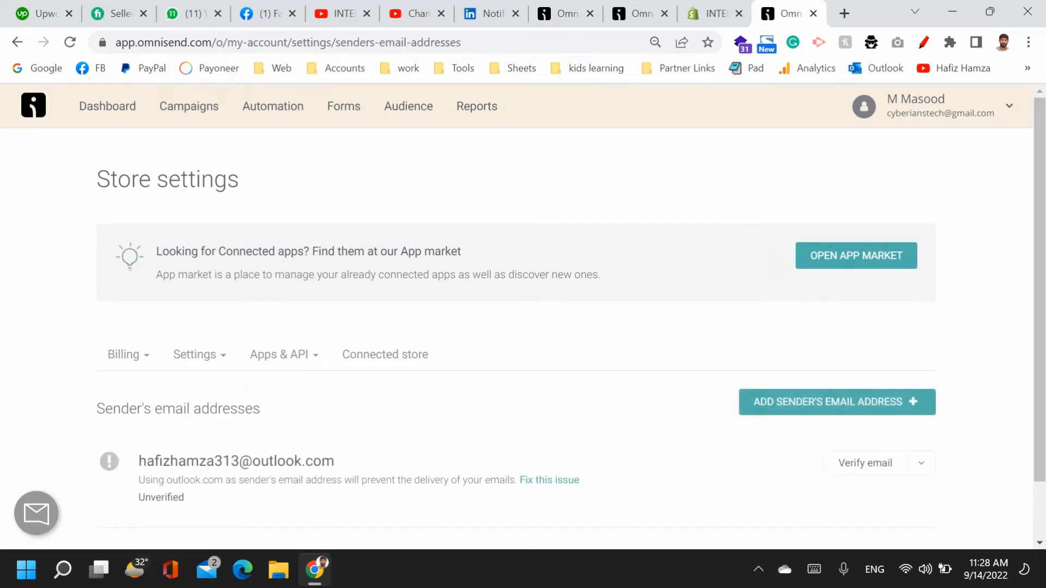
{"action": "scroll", "coordinate": [306, 460], "scroll_direction": "down", "scroll_amount": 1}
{"action": "left_click_drag", "start_coordinate": [137, 394], "coordinate": [337, 414]}
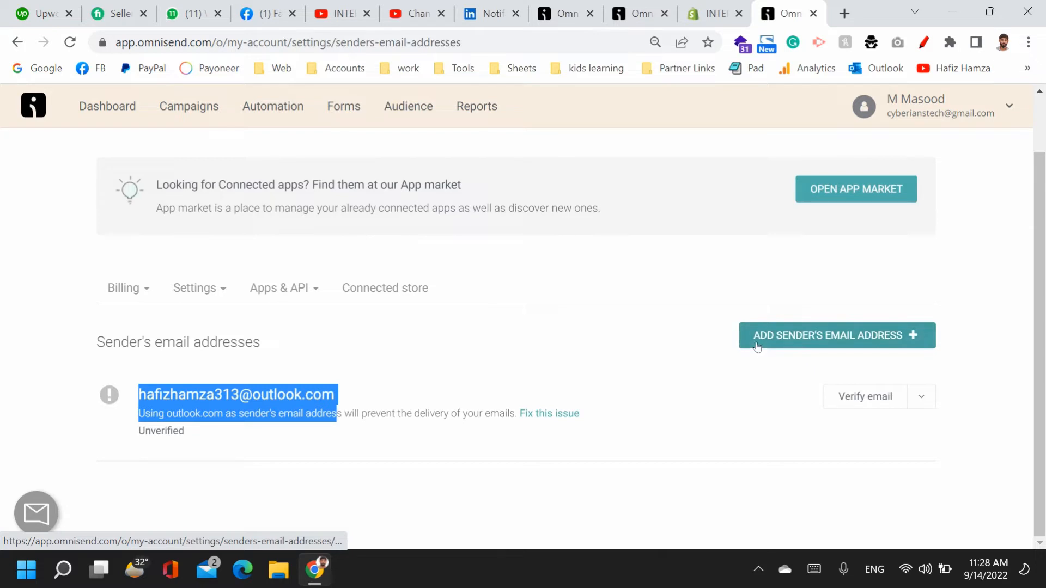
- Open the Sales attribution settings and select Clicked email as the email attribution condition
{"action": "left_click", "coordinate": [193, 289]}
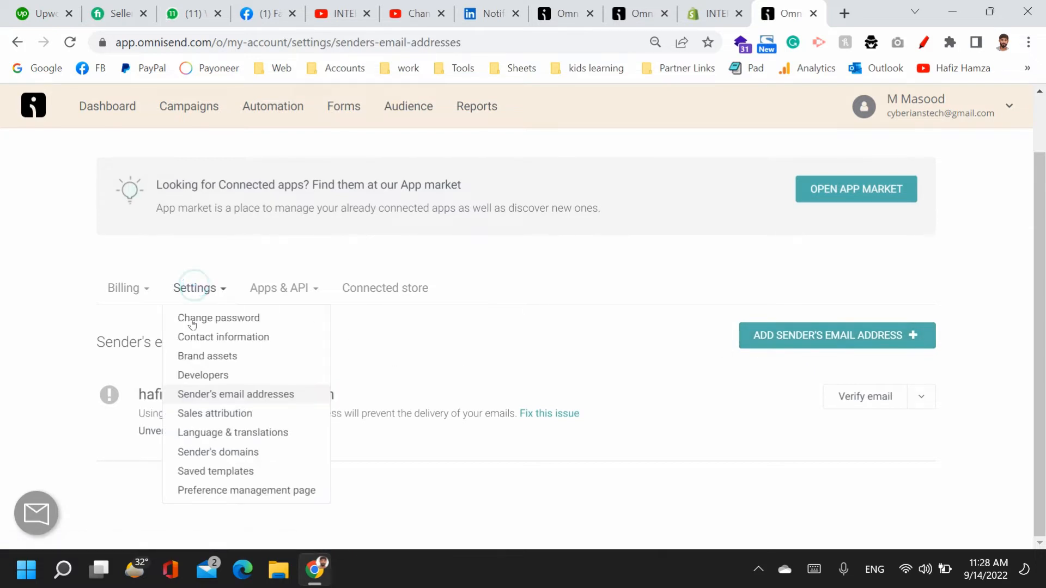
{"action": "left_click", "coordinate": [208, 414]}
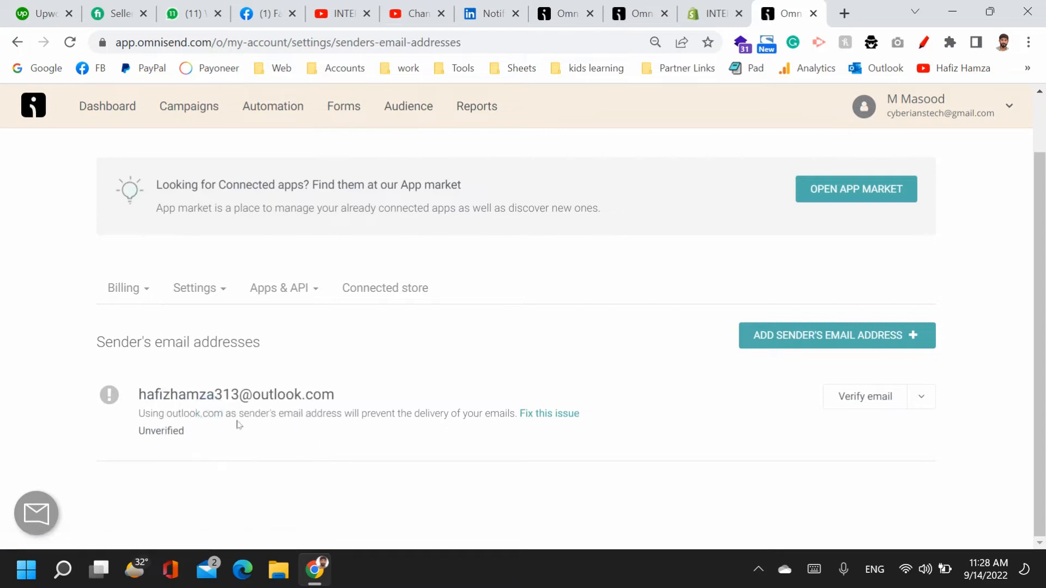
{"action": "scroll", "coordinate": [297, 428], "scroll_direction": "down", "scroll_amount": 2}
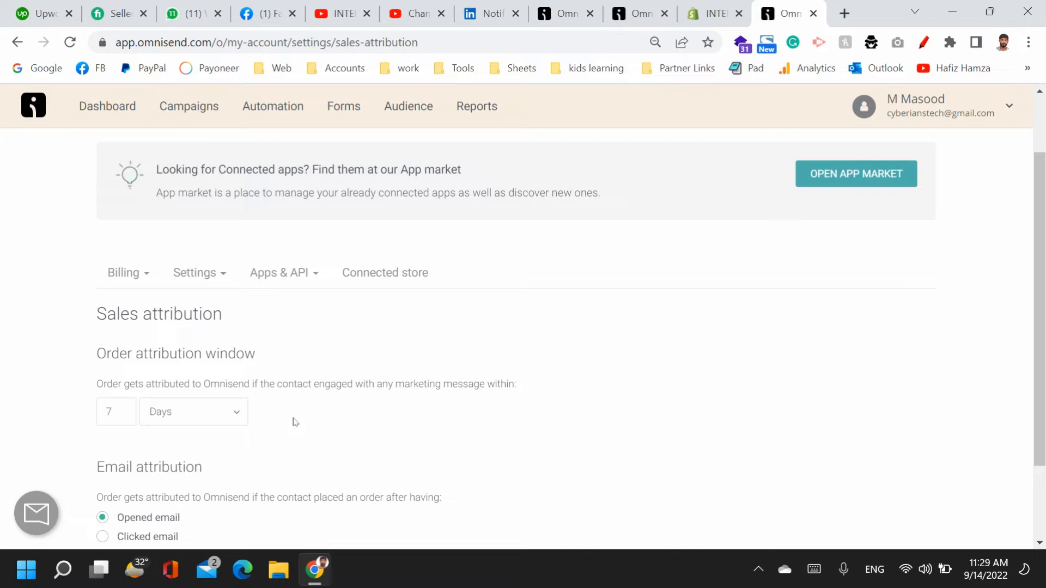
{"action": "scroll", "coordinate": [292, 421], "scroll_direction": "down", "scroll_amount": 2}
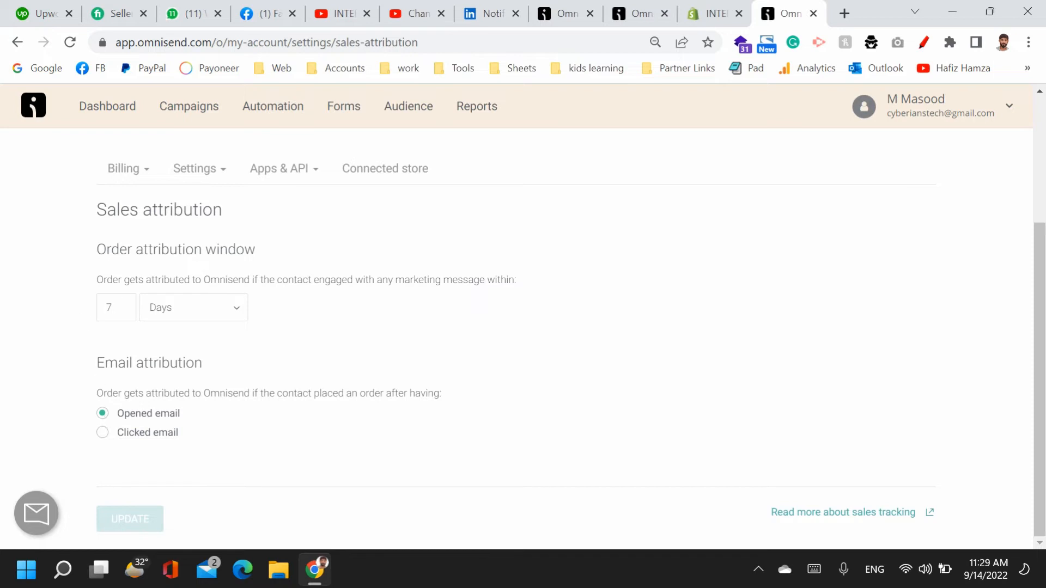
{"action": "left_click", "coordinate": [101, 434]}
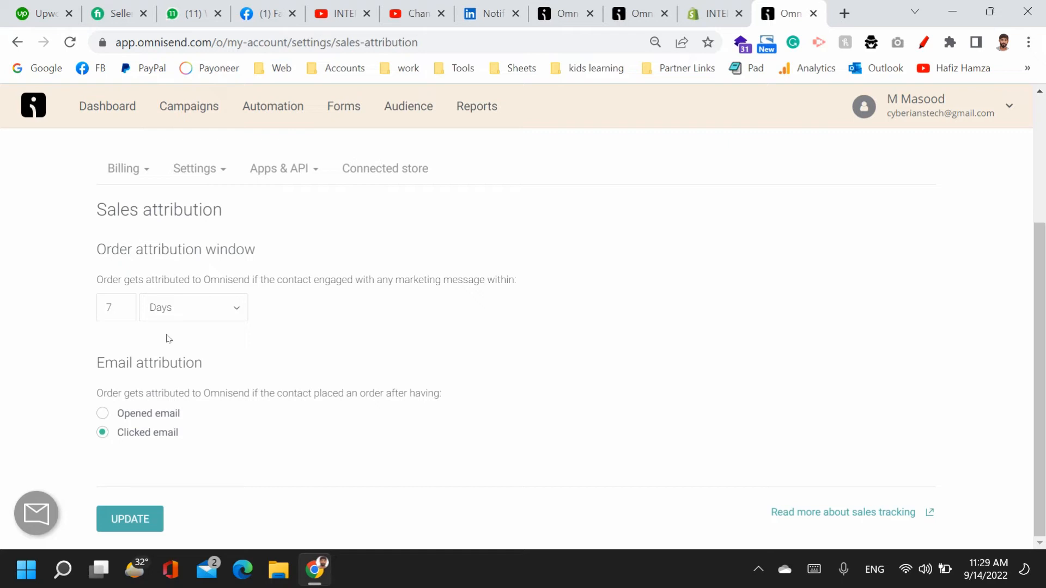
- Open the Language & translations settings and examine the default campaign language and the Campaigns and Automation text fields
{"action": "left_click", "coordinate": [204, 169]}
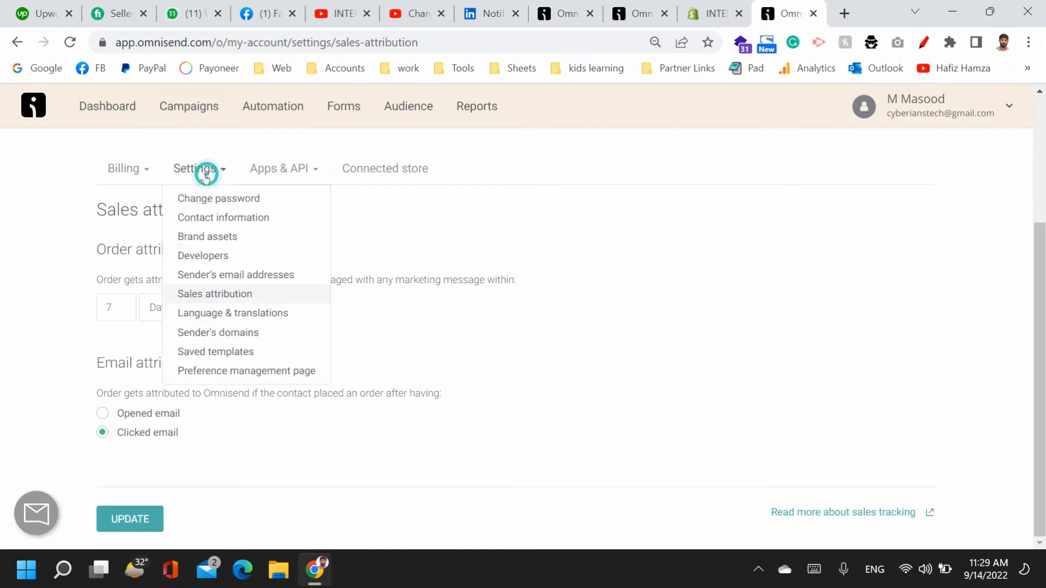
{"action": "left_click", "coordinate": [222, 312]}
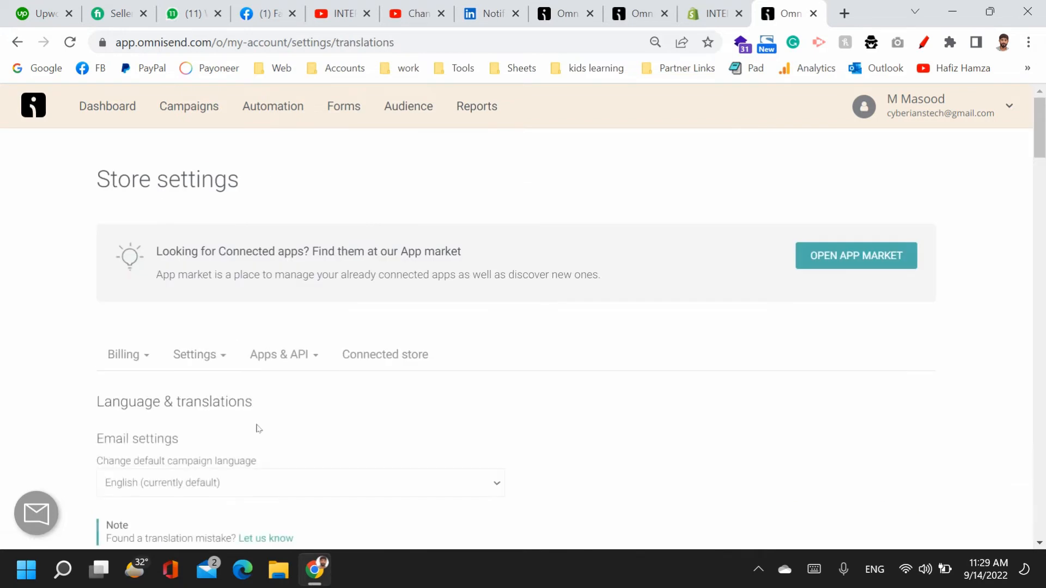
{"action": "scroll", "coordinate": [250, 425], "scroll_direction": "down", "scroll_amount": 3}
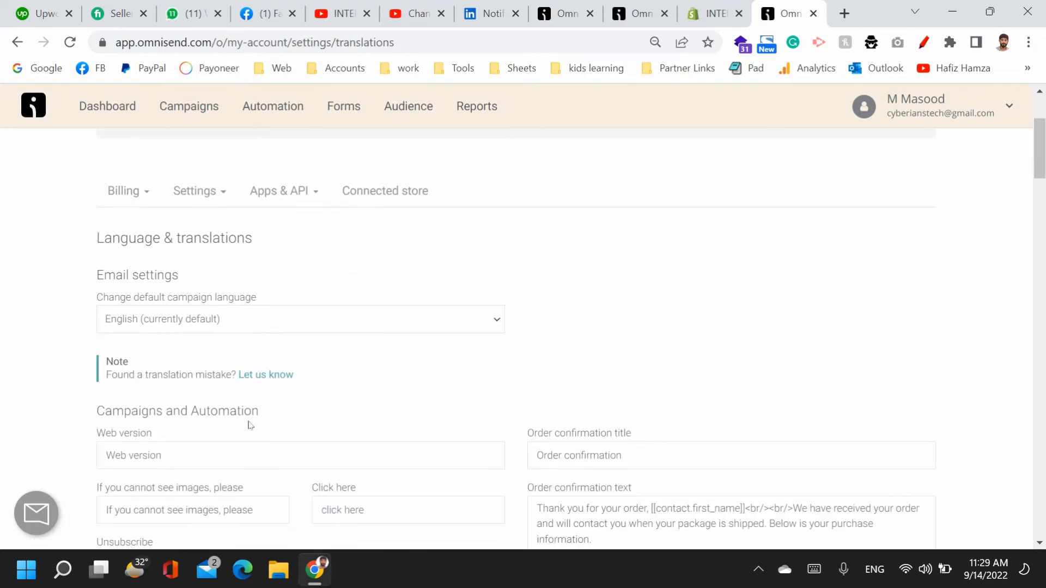
{"action": "scroll", "coordinate": [250, 425], "scroll_direction": "down", "scroll_amount": 2}
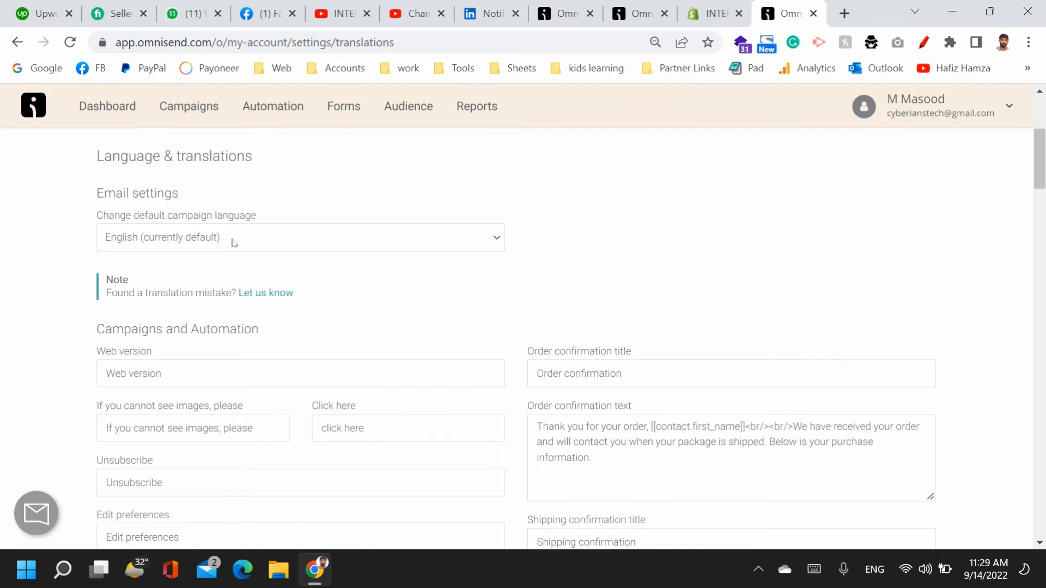
{"action": "scroll", "coordinate": [523, 338], "scroll_direction": "down", "scroll_amount": 2}
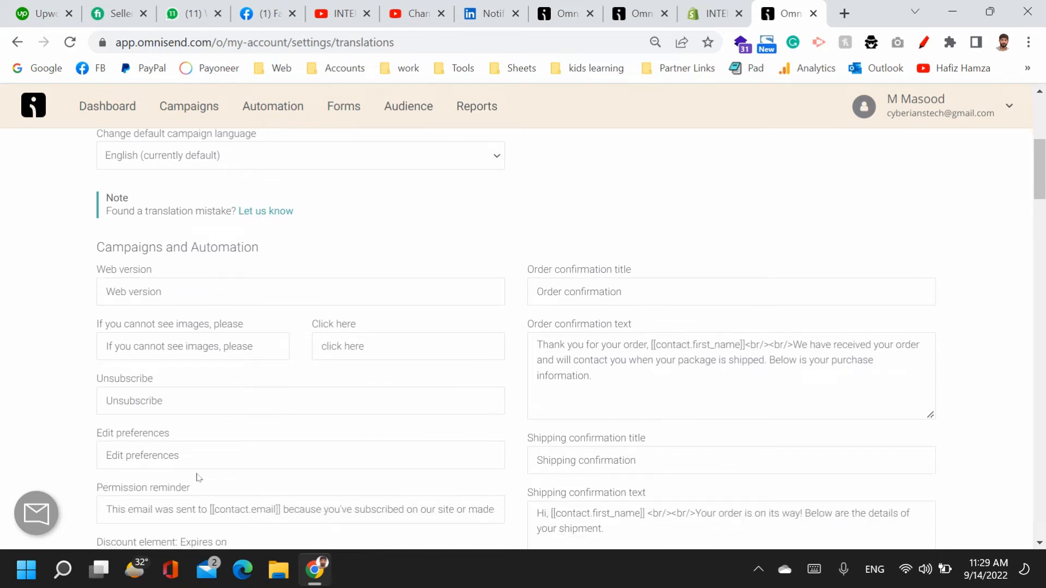
{"action": "scroll", "coordinate": [378, 475], "scroll_direction": "down", "scroll_amount": 3}
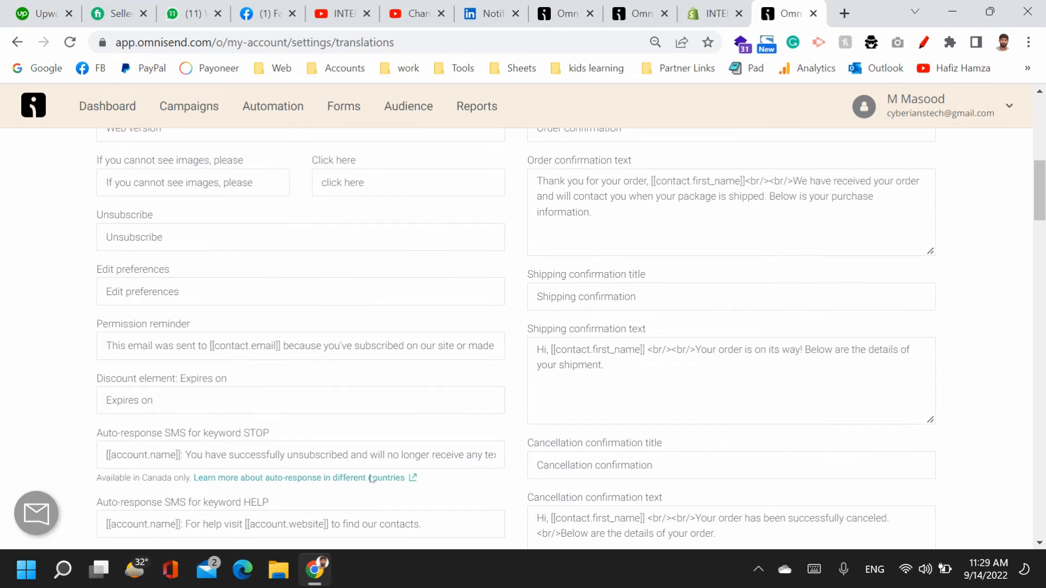
- Change the default campaign language to Spanish (Spain)
{"action": "scroll", "coordinate": [362, 479], "scroll_direction": "up", "scroll_amount": 3}
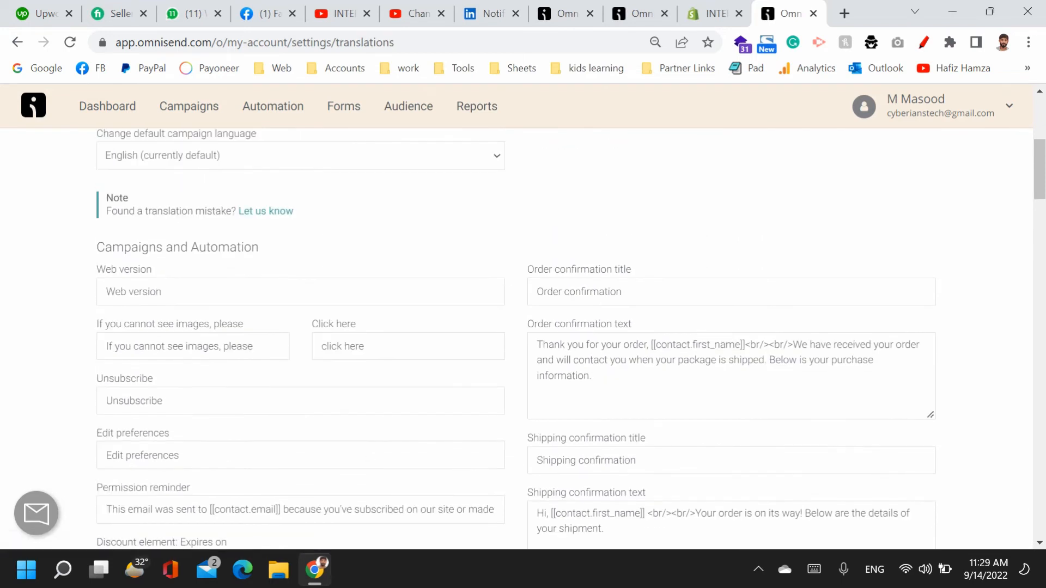
{"action": "scroll", "coordinate": [369, 332], "scroll_direction": "up", "scroll_amount": 2}
{"action": "left_click", "coordinate": [403, 239]}
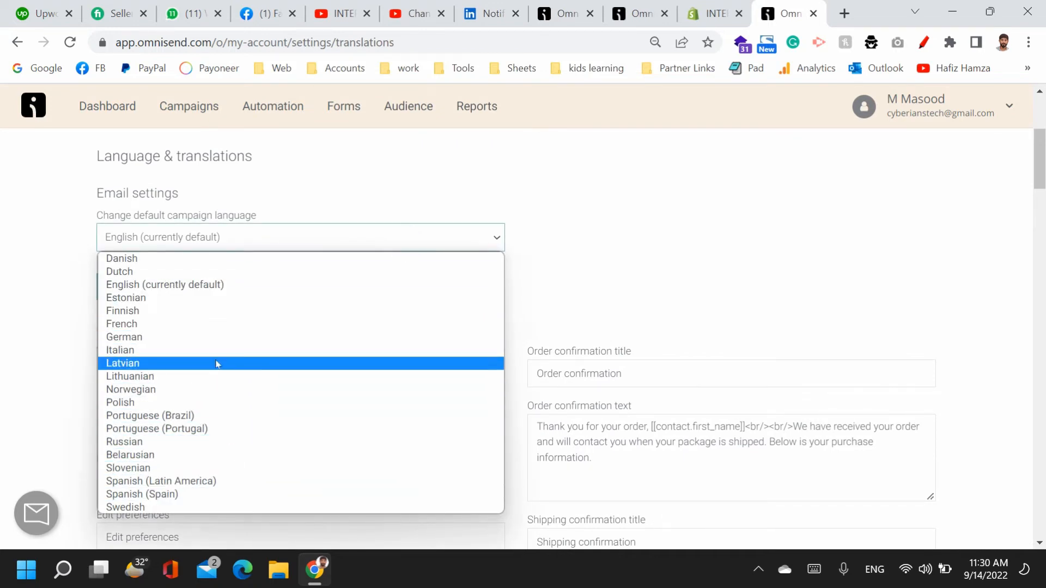
{"action": "left_click", "coordinate": [179, 497]}
- Append the sample text "i yui y ftu iu y" to the Unsubscribe translation and "gyut ft fyug" to the Order summary translation
{"action": "scroll", "coordinate": [206, 395], "scroll_direction": "down", "scroll_amount": 2}
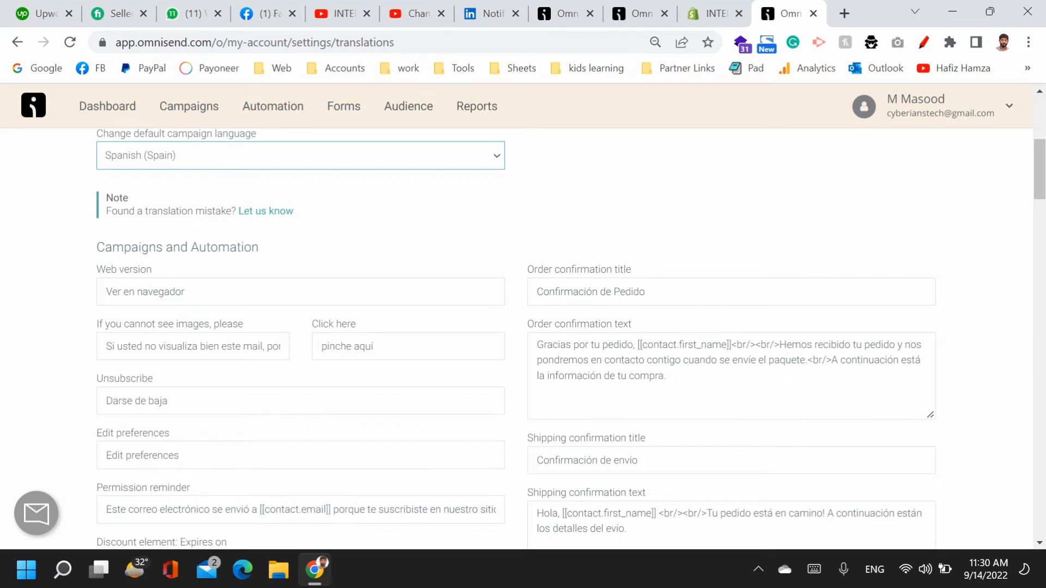
{"action": "left_click", "coordinate": [238, 400]}
{"action": "type", "text": "i yui y ftu iu y"}
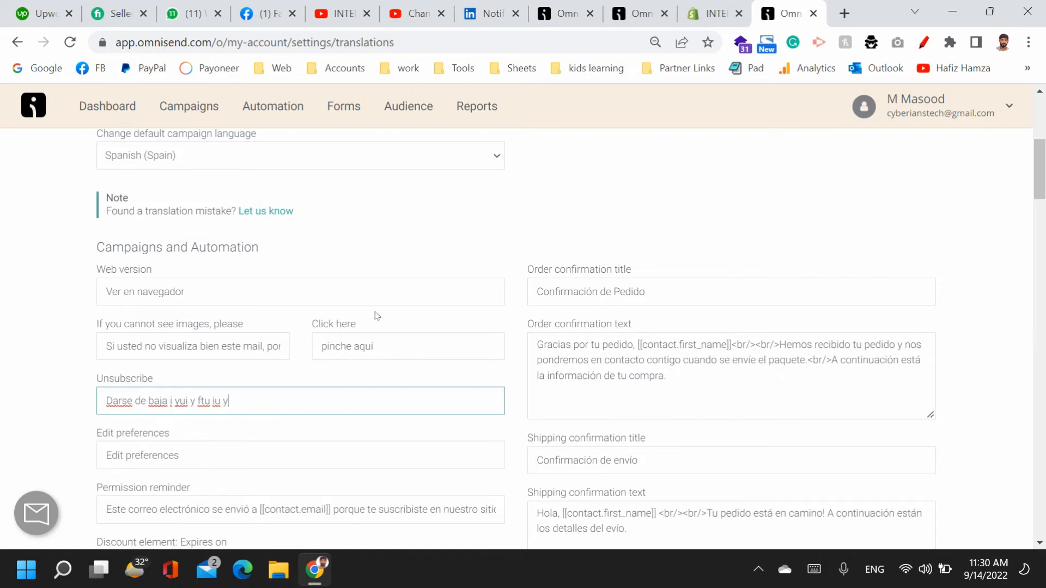
{"action": "scroll", "coordinate": [363, 362], "scroll_direction": "down", "scroll_amount": 7}
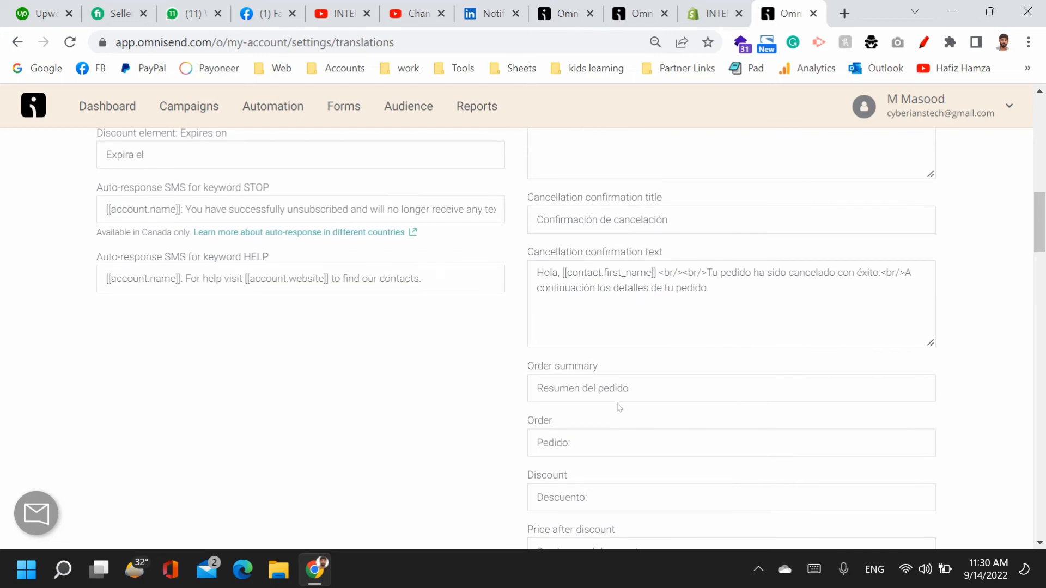
{"action": "left_click", "coordinate": [654, 390]}
{"action": "type", "text": "gyut ft fyug"}
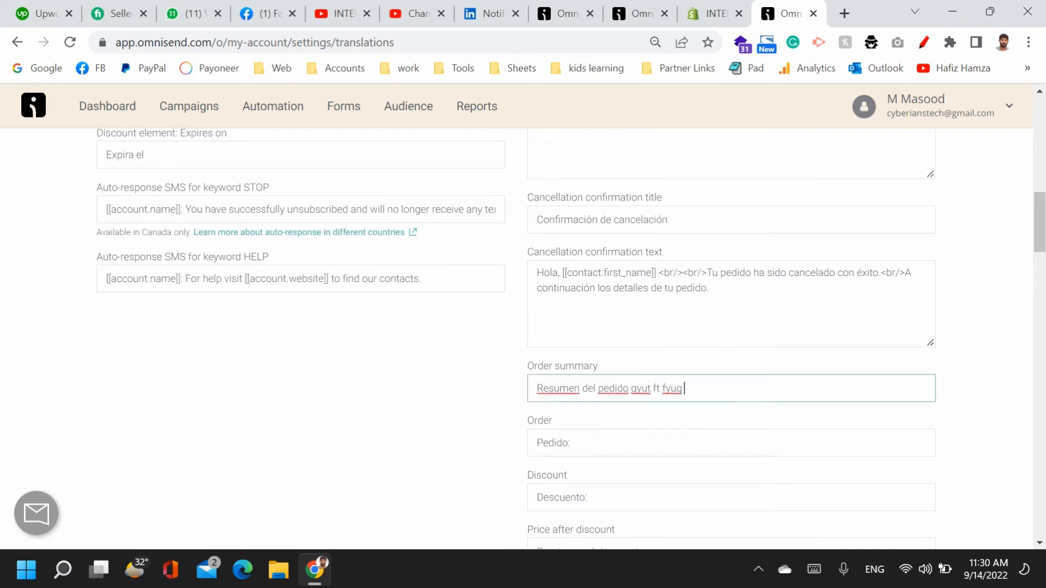
- Open the Sender's domains settings page
{"action": "scroll", "coordinate": [593, 371], "scroll_direction": "up", "scroll_amount": 18}
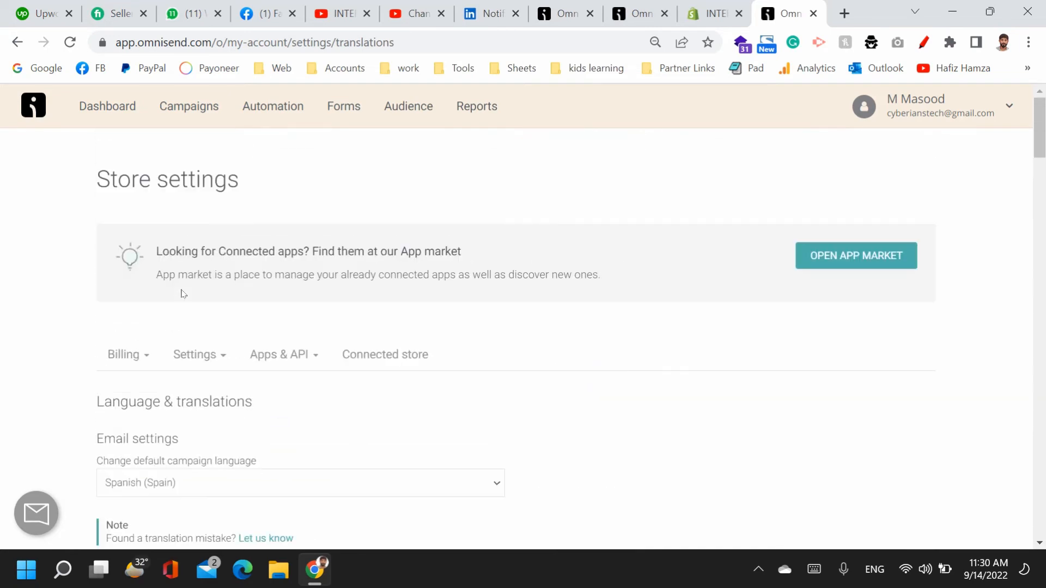
{"action": "left_click", "coordinate": [200, 353]}
{"action": "scroll", "coordinate": [201, 348], "scroll_direction": "down", "scroll_amount": 3}
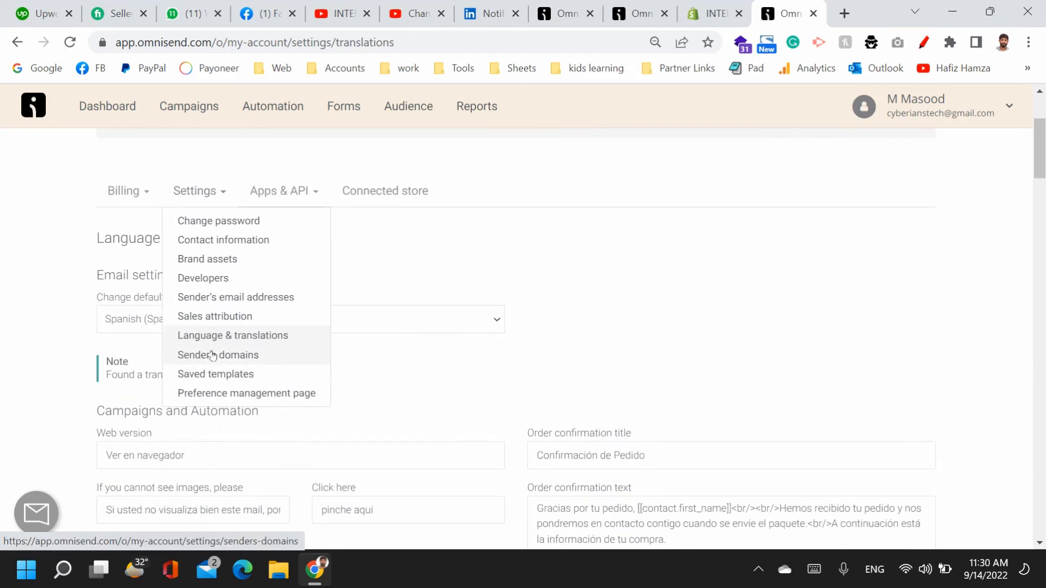
{"action": "left_click", "coordinate": [214, 354]}
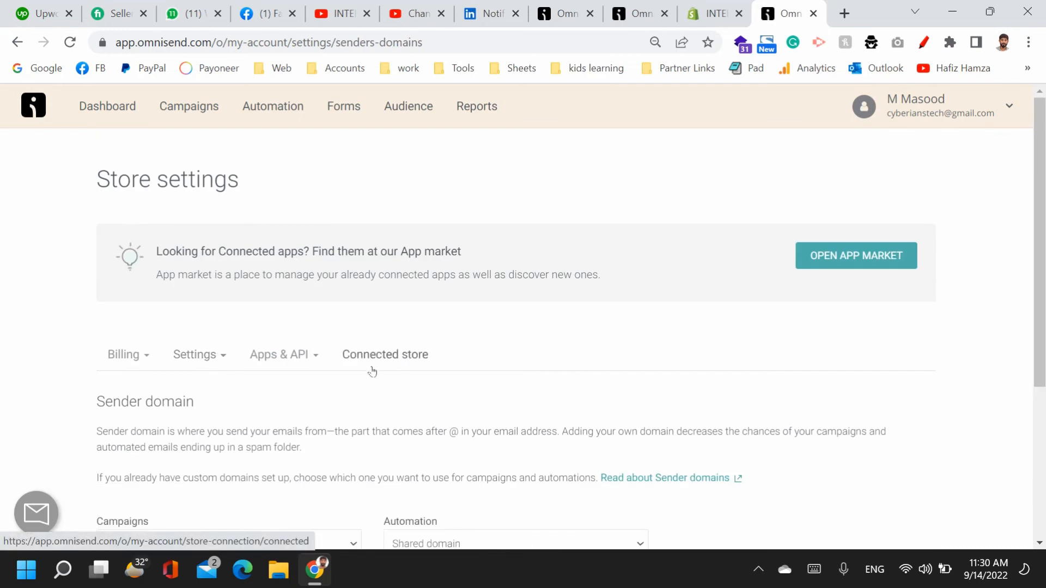
- Examine the sender domain choices for campaigns and automation and the list of custom domains
{"action": "scroll", "coordinate": [380, 381], "scroll_direction": "down", "scroll_amount": 3}
{"action": "scroll", "coordinate": [380, 382], "scroll_direction": "down", "scroll_amount": 1}
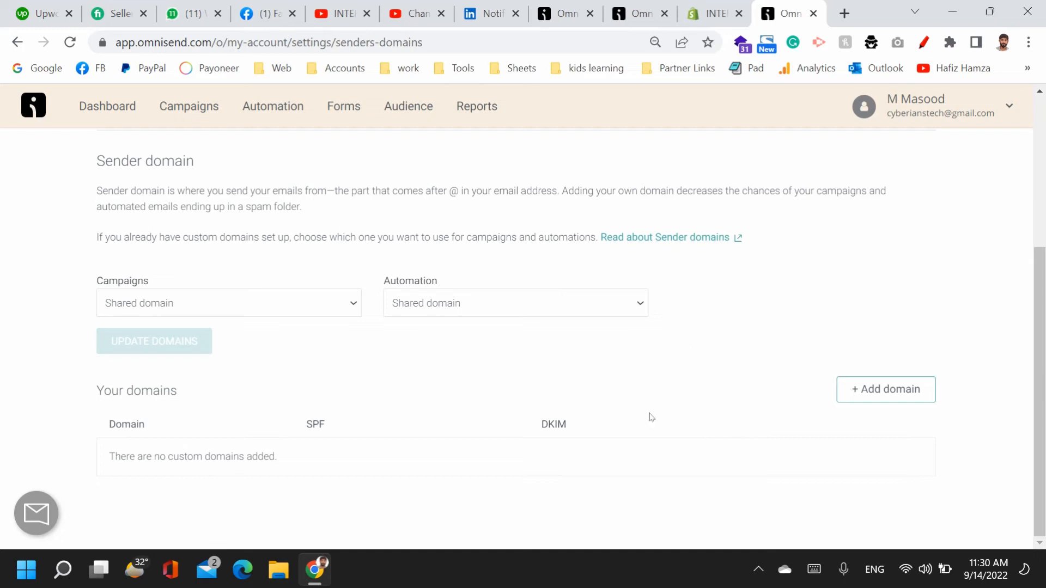
{"action": "scroll", "coordinate": [441, 457], "scroll_direction": "up", "scroll_amount": 3}
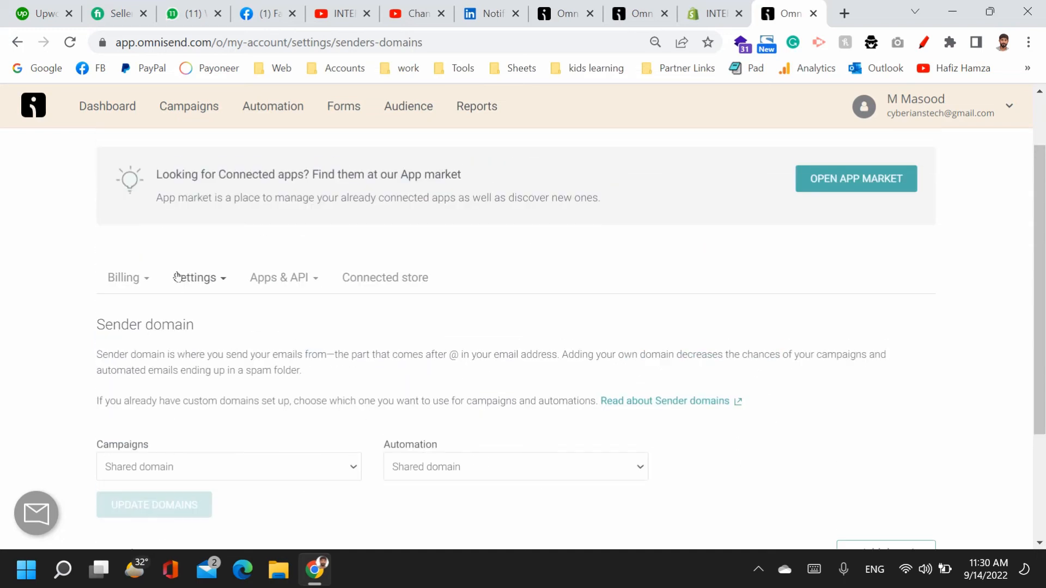
- Open the Saved templates settings page
{"action": "left_click", "coordinate": [183, 278]}
{"action": "scroll", "coordinate": [212, 384], "scroll_direction": "down", "scroll_amount": 2}
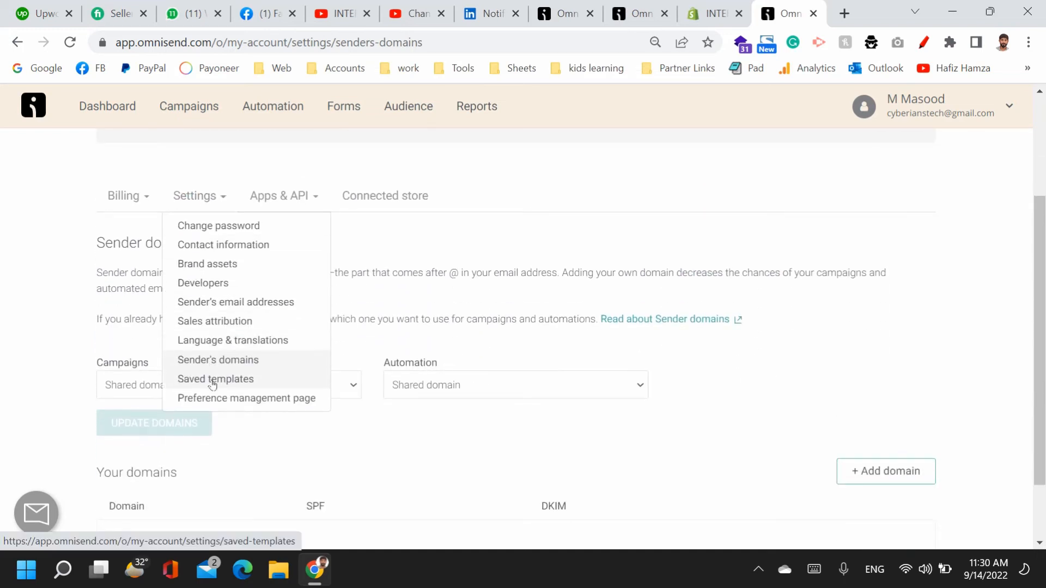
{"action": "left_click", "coordinate": [212, 381]}
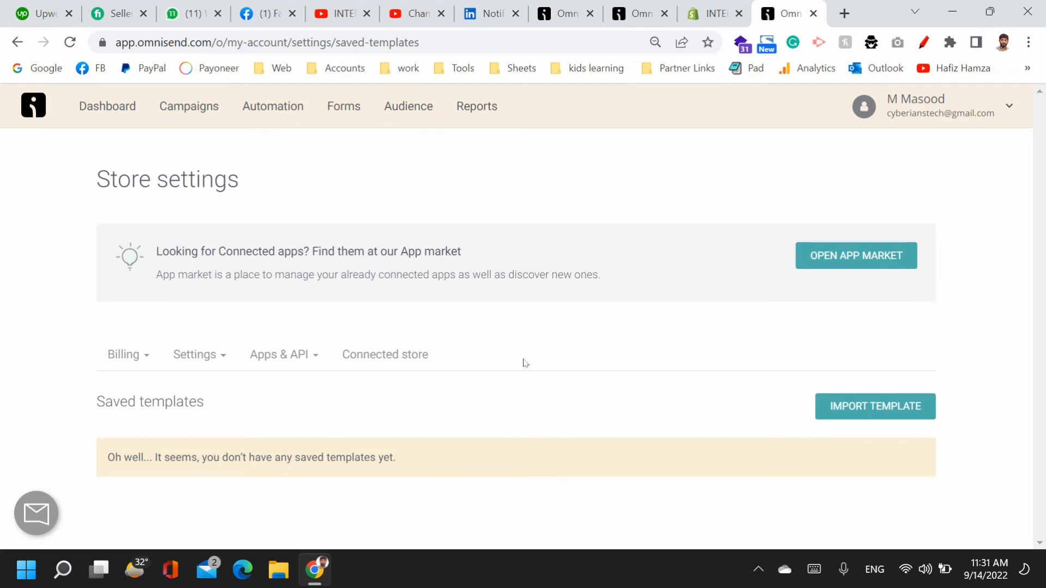
- Open the Preference management page, examine its title, button, success message and field options, and close it without saving
{"action": "left_click", "coordinate": [206, 354]}
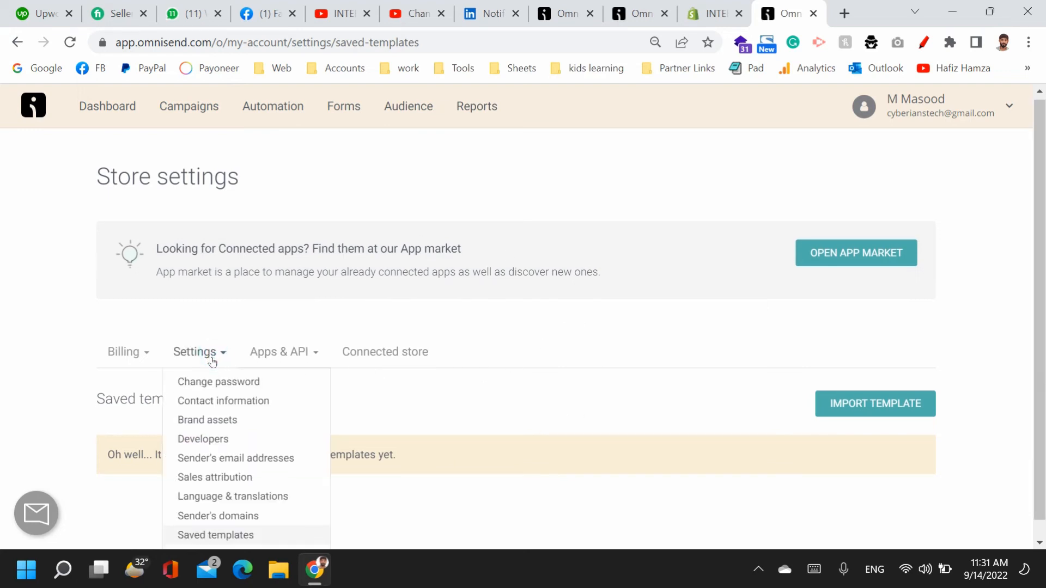
{"action": "scroll", "coordinate": [247, 527], "scroll_direction": "down", "scroll_amount": 1}
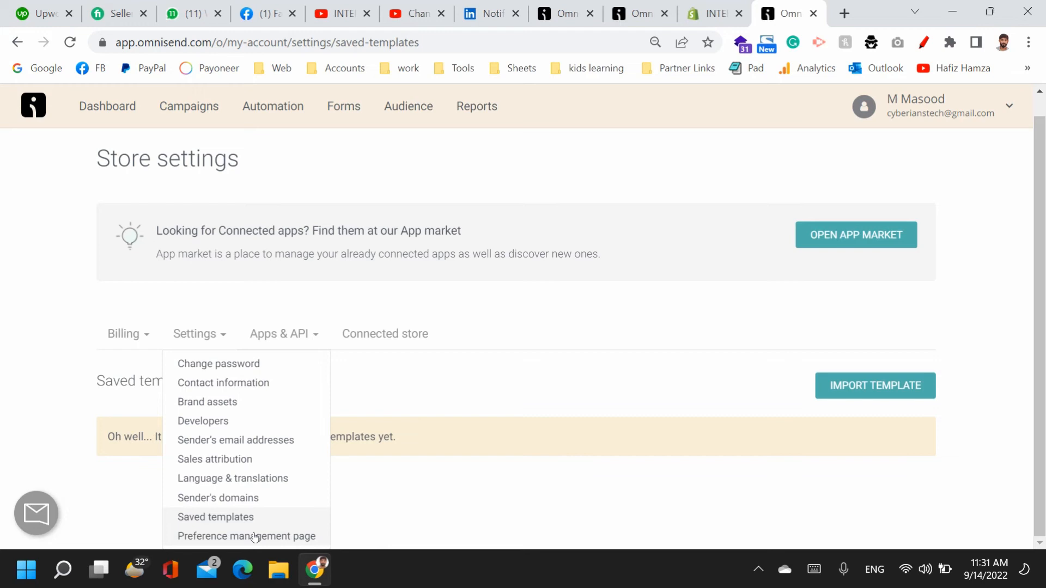
{"action": "left_click", "coordinate": [255, 537]}
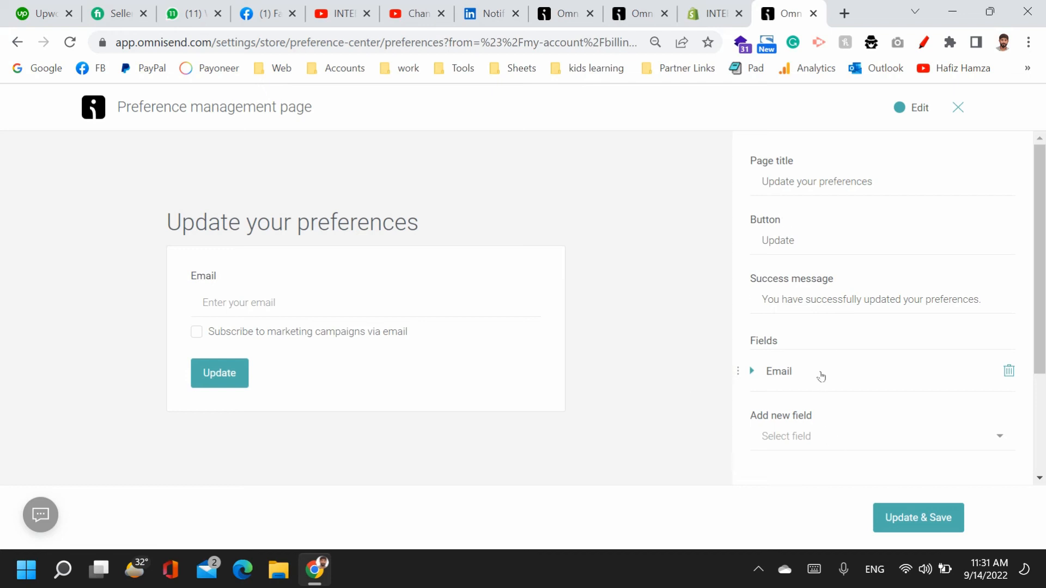
{"action": "scroll", "coordinate": [819, 376], "scroll_direction": "down", "scroll_amount": 3}
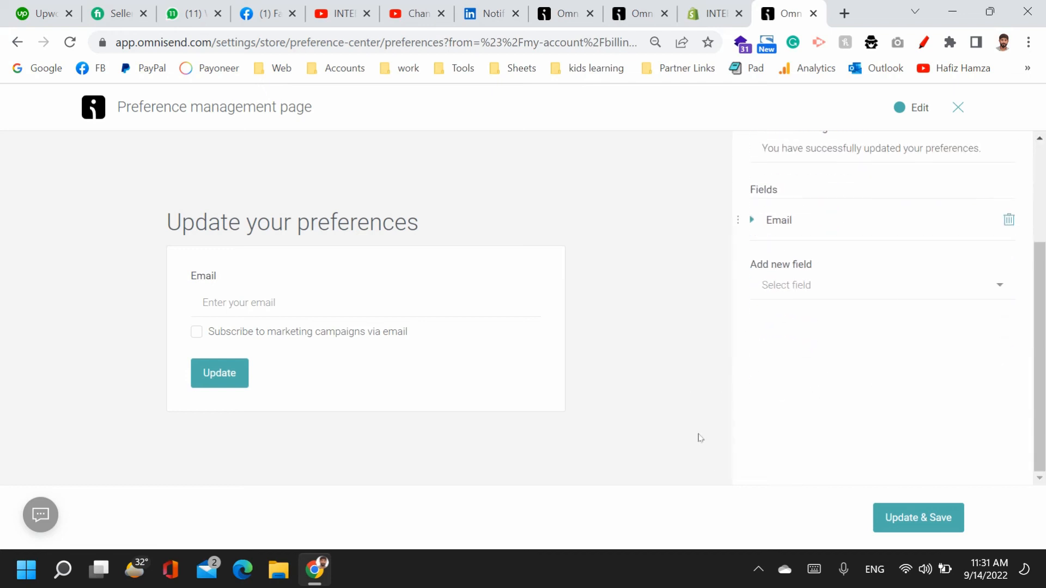
{"action": "left_click", "coordinate": [957, 110]}
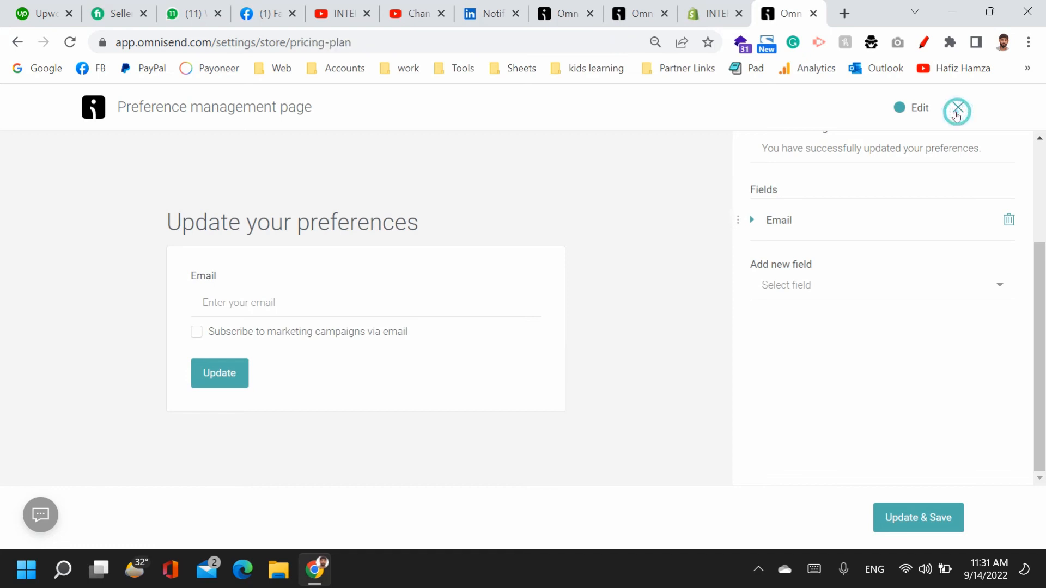
- Open the Apps page from the store settings
{"action": "scroll", "coordinate": [278, 385], "scroll_direction": "down", "scroll_amount": 6}
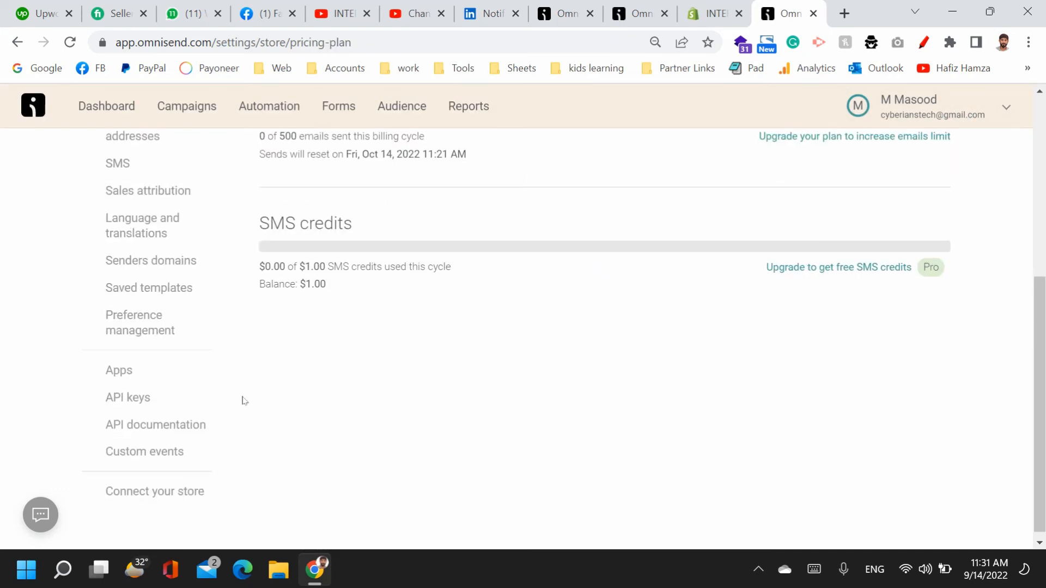
{"action": "scroll", "coordinate": [235, 400], "scroll_direction": "up", "scroll_amount": 1}
{"action": "scroll", "coordinate": [173, 402], "scroll_direction": "down", "scroll_amount": 1}
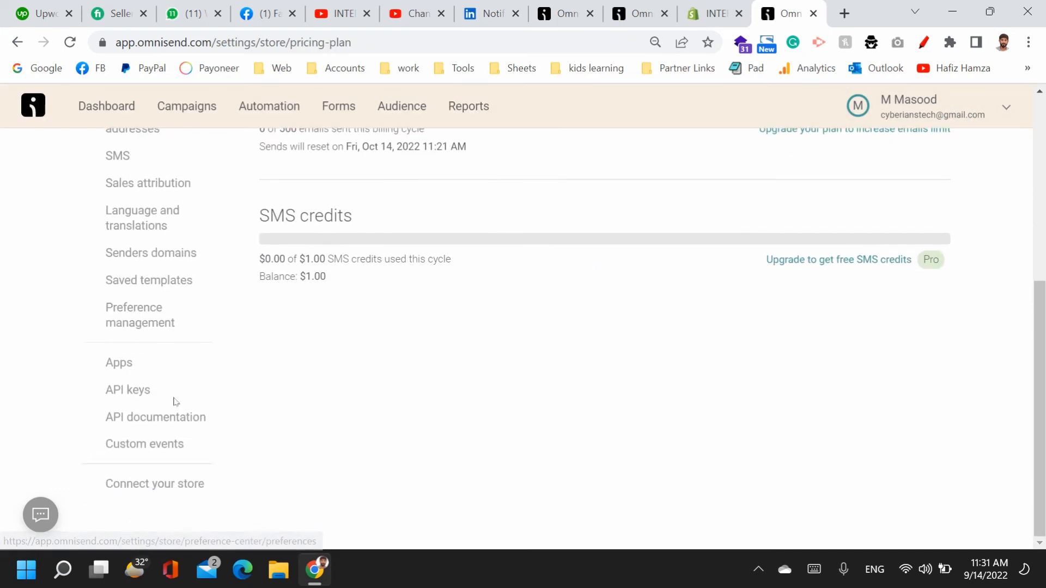
{"action": "left_click", "coordinate": [118, 370]}
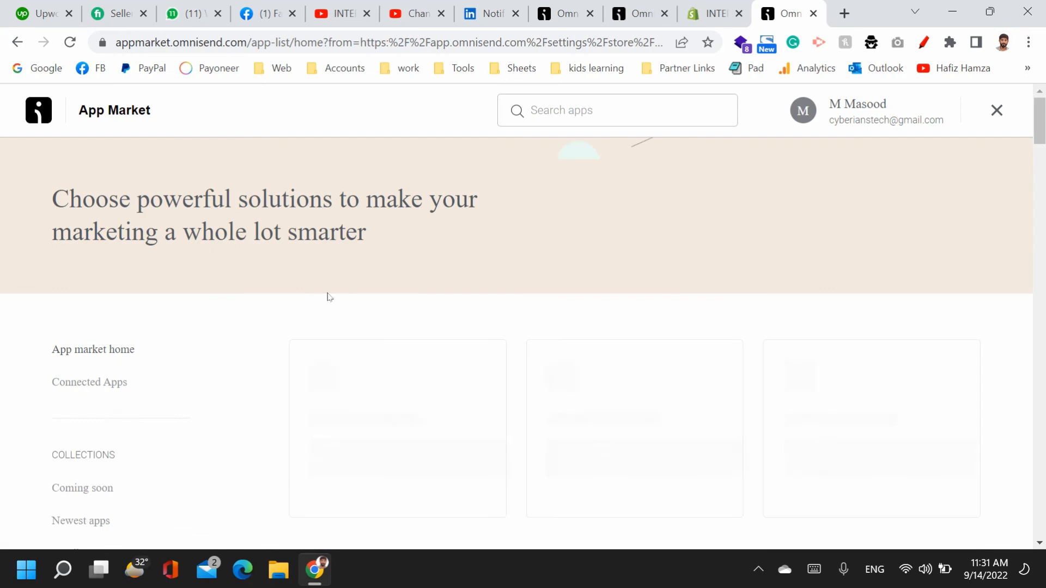
- Browse the Coming soon and Newest apps collections in the App Market, and return to the store settings
{"action": "scroll", "coordinate": [416, 332], "scroll_direction": "down", "scroll_amount": 2}
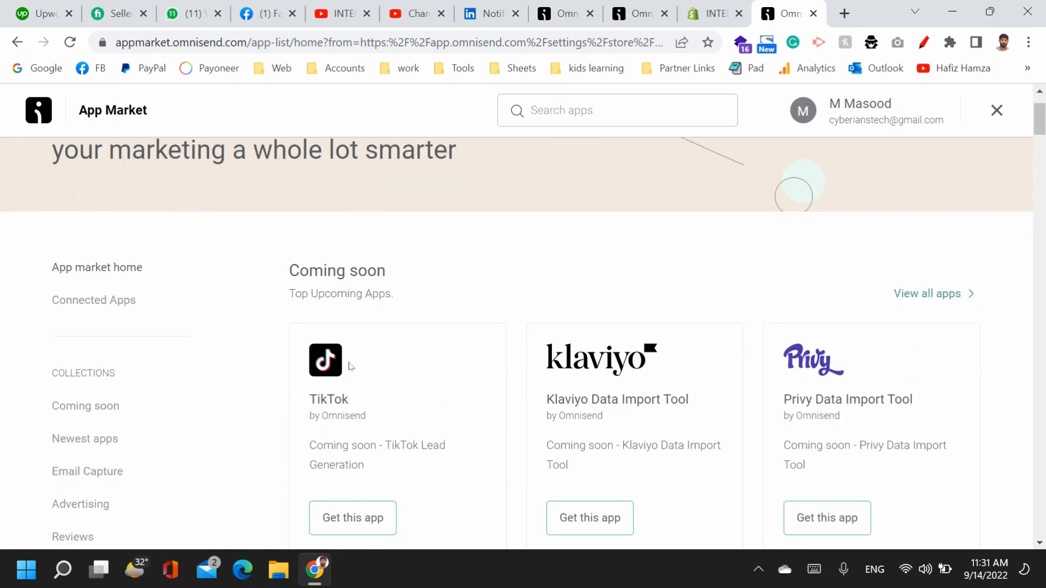
{"action": "scroll", "coordinate": [433, 461], "scroll_direction": "down", "scroll_amount": 2}
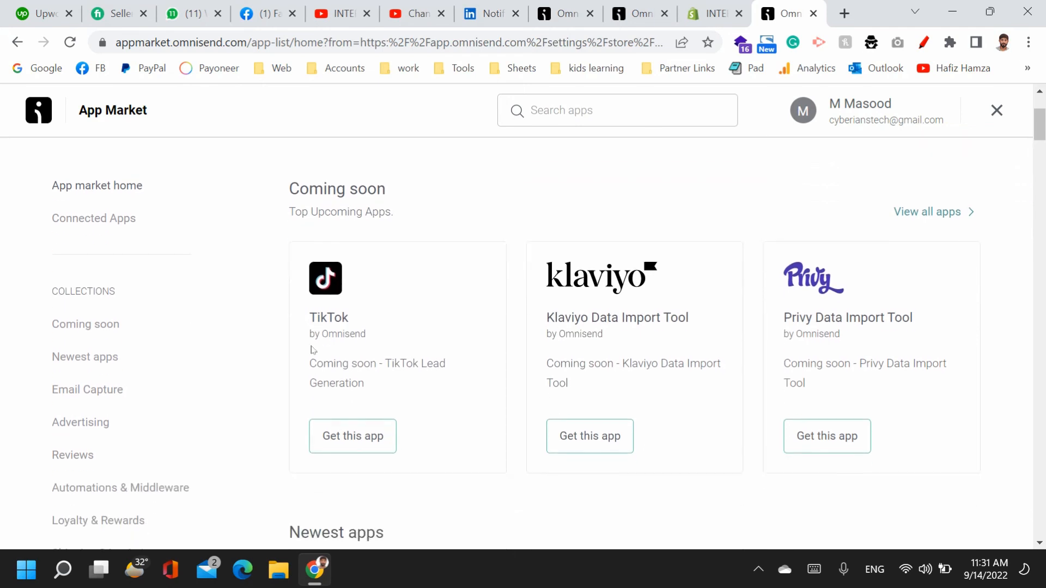
{"action": "scroll", "coordinate": [706, 397], "scroll_direction": "down", "scroll_amount": 3}
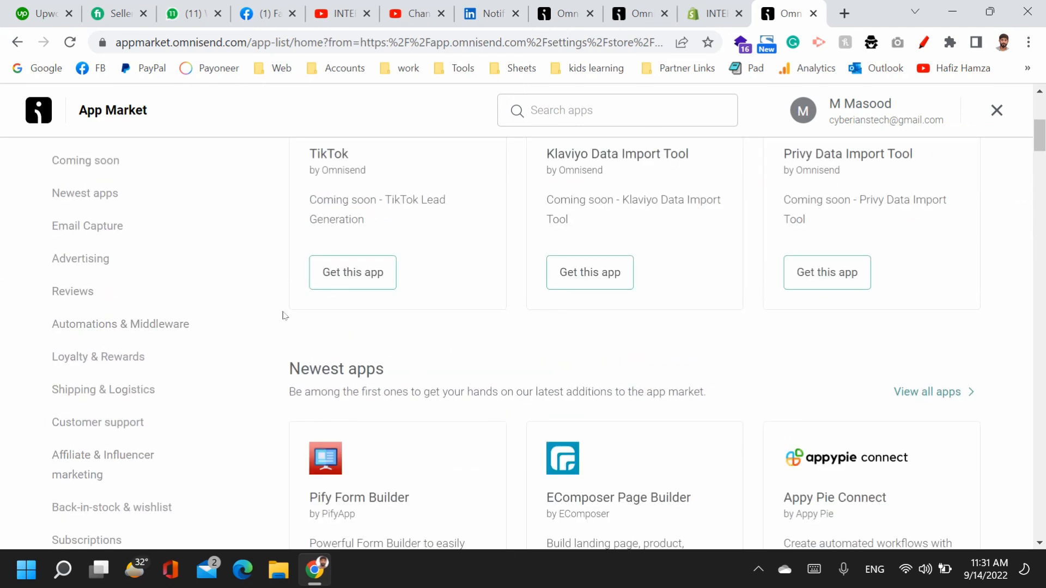
{"action": "left_click", "coordinate": [997, 110]}
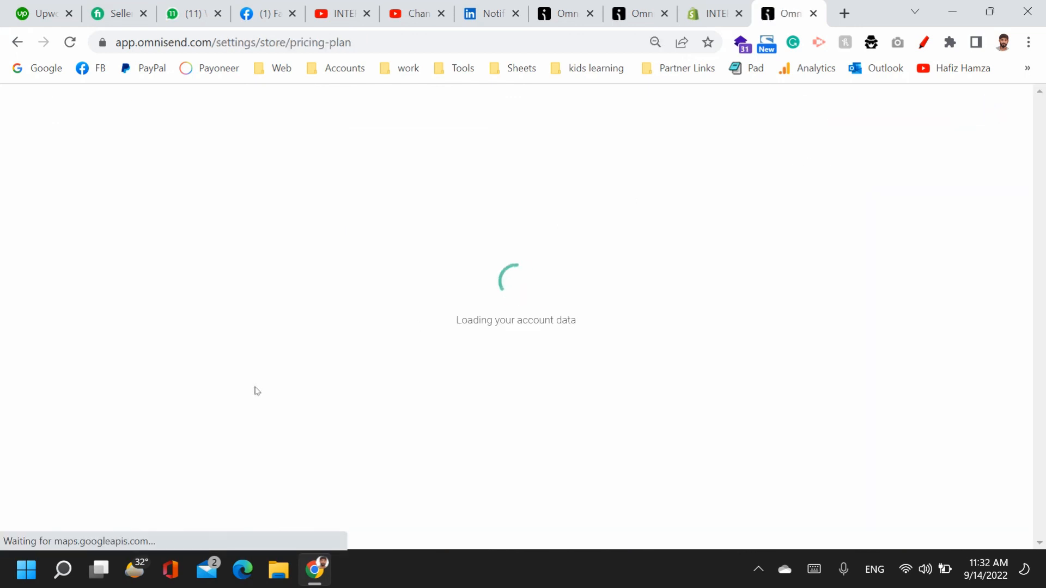
- Open the API keys page and view the available Apps & API options
{"action": "scroll", "coordinate": [256, 390], "scroll_direction": "down", "scroll_amount": 6}
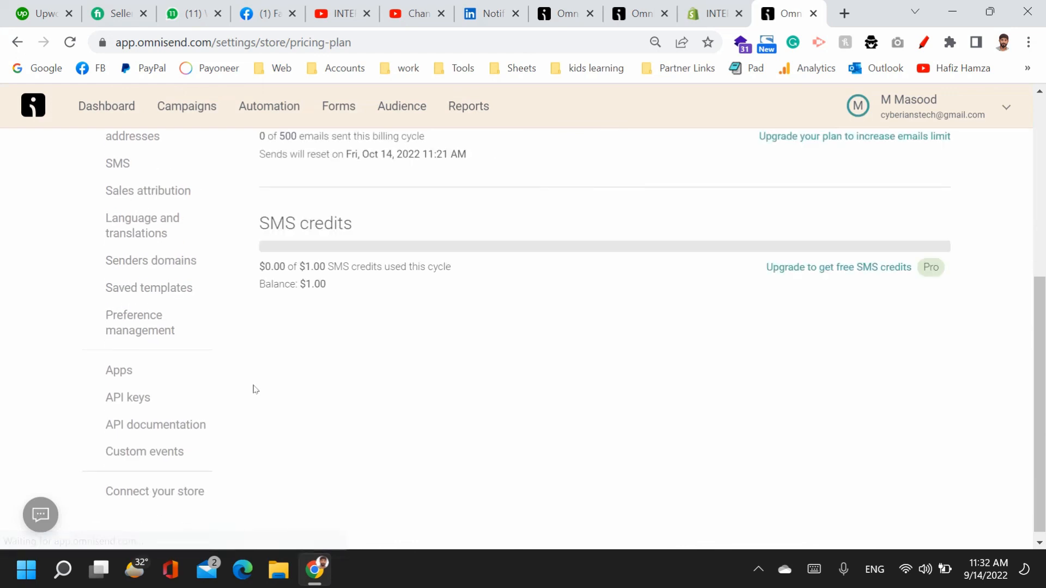
{"action": "left_click", "coordinate": [129, 408]}
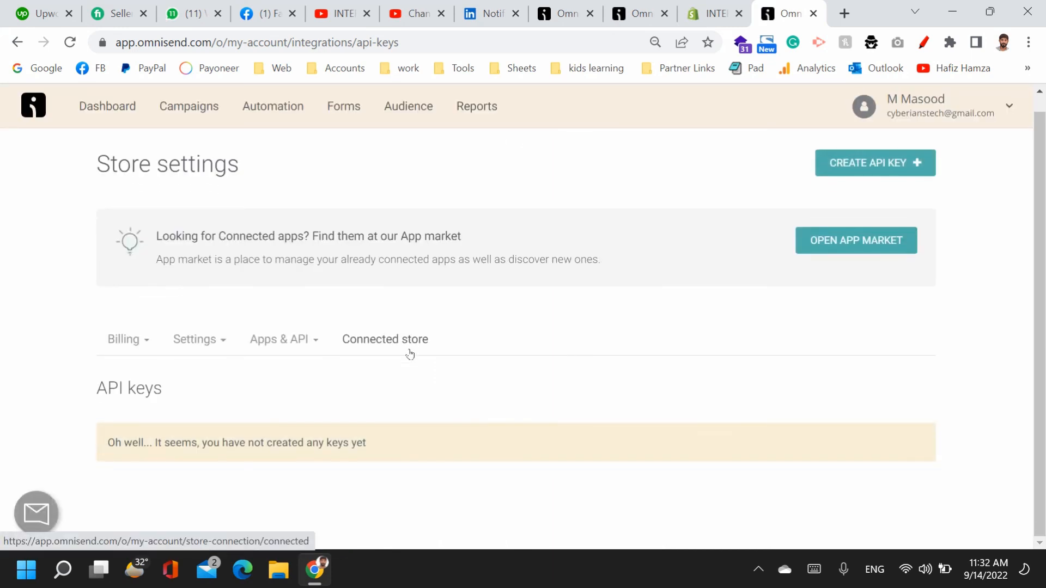
{"action": "left_click", "coordinate": [271, 342]}
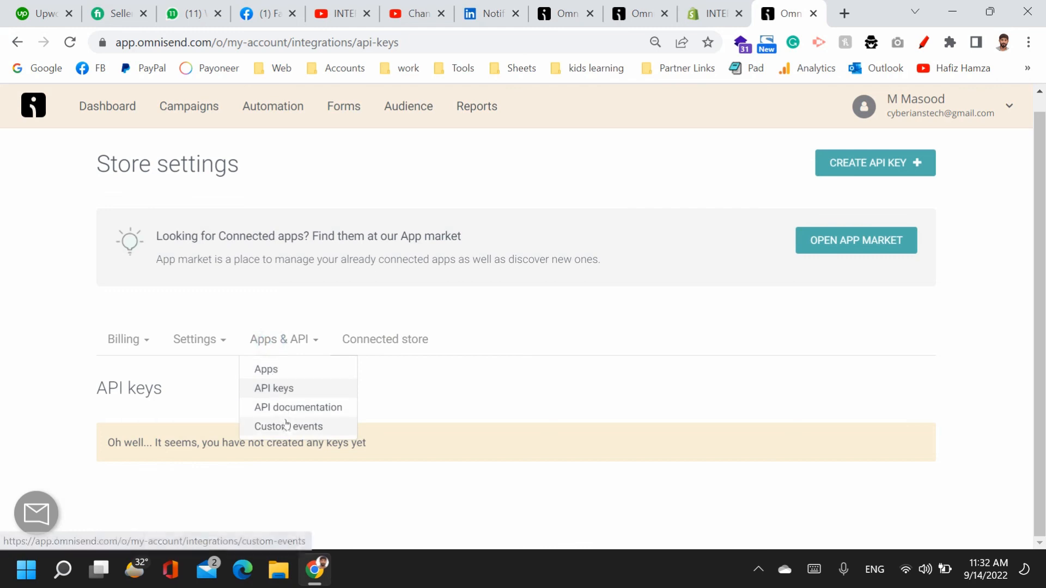
- Open the Connected store page and examine the Shopify store's connection details
{"action": "left_click", "coordinate": [385, 343]}
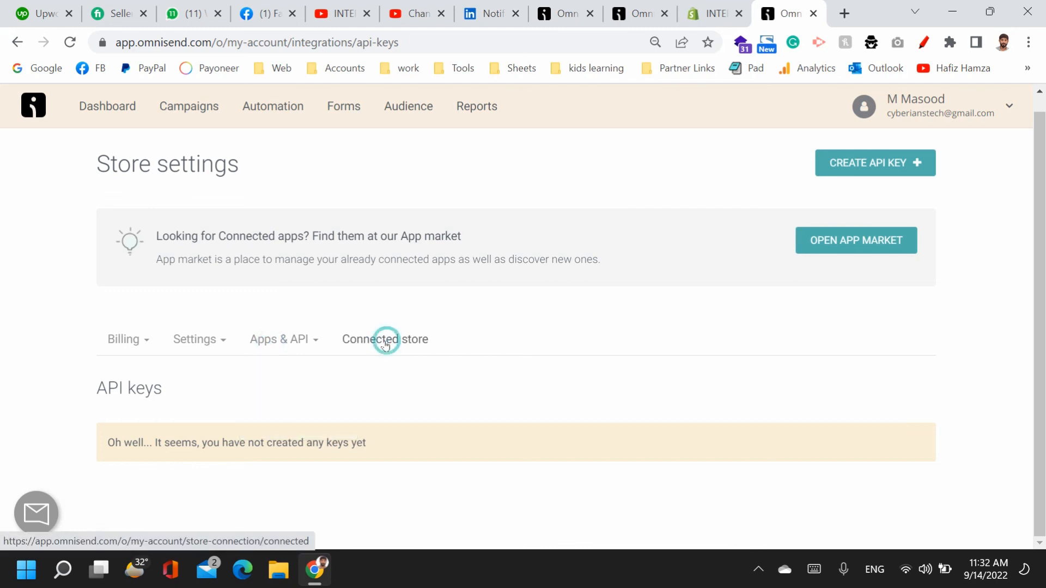
{"action": "scroll", "coordinate": [388, 345], "scroll_direction": "down", "scroll_amount": 2}
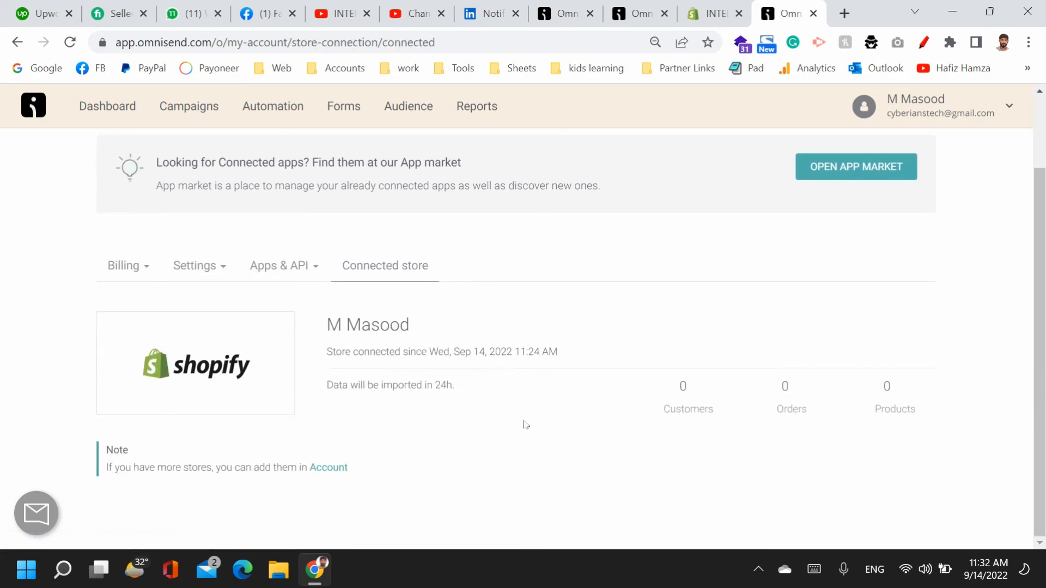
{"action": "scroll", "coordinate": [407, 451], "scroll_direction": "up", "scroll_amount": 2}
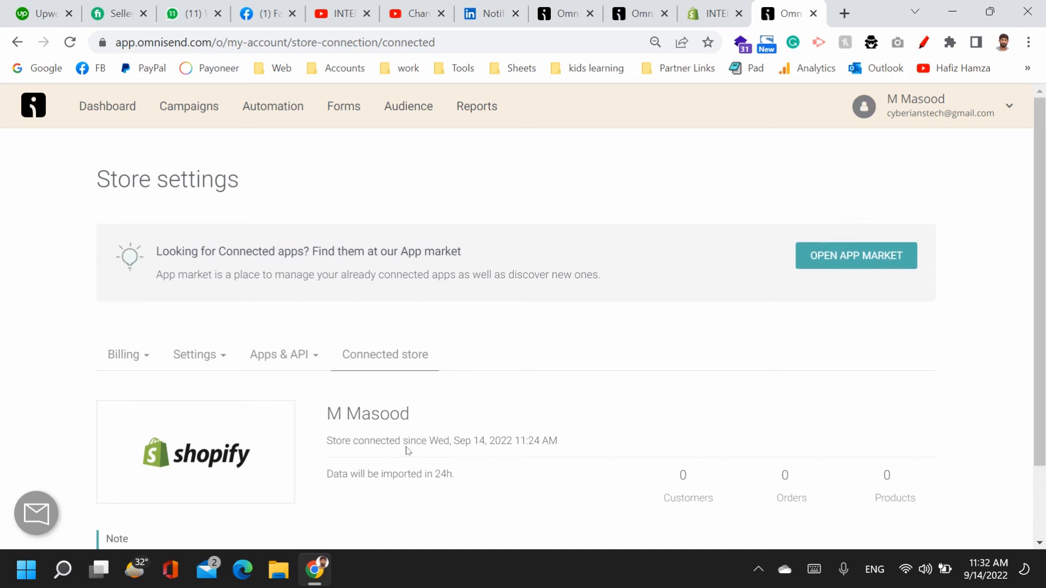